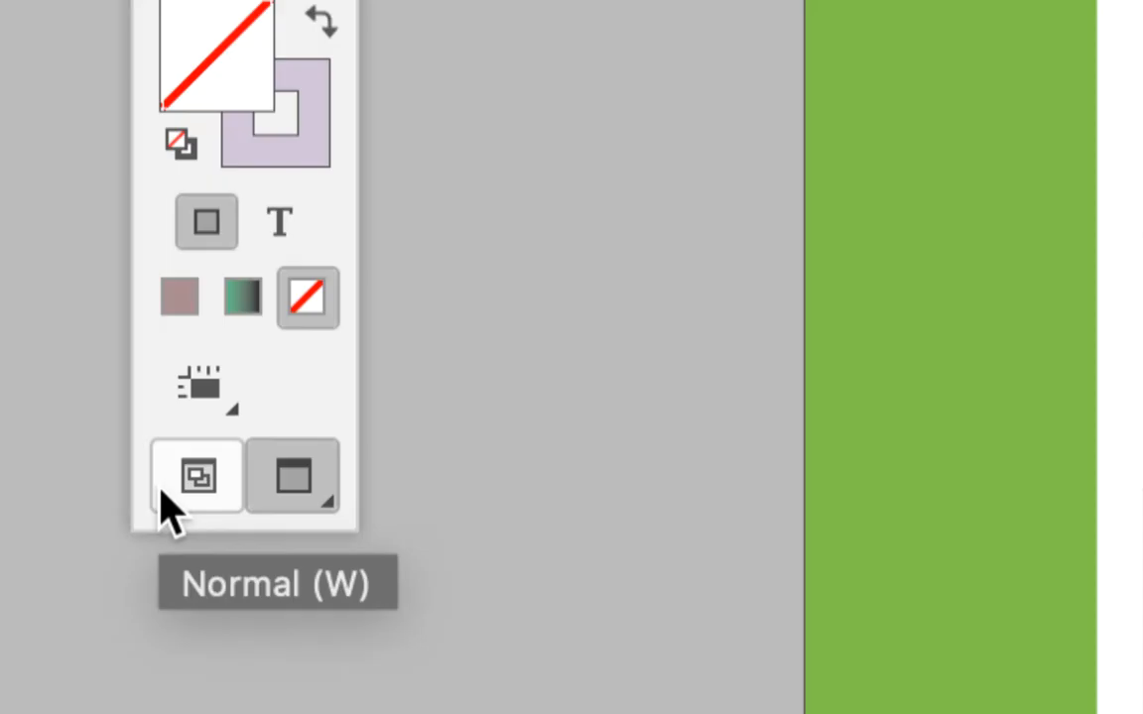
# Show the frames and bleed in normal display mode and select the green band to view its frame.
pyautogui.click(163, 491)
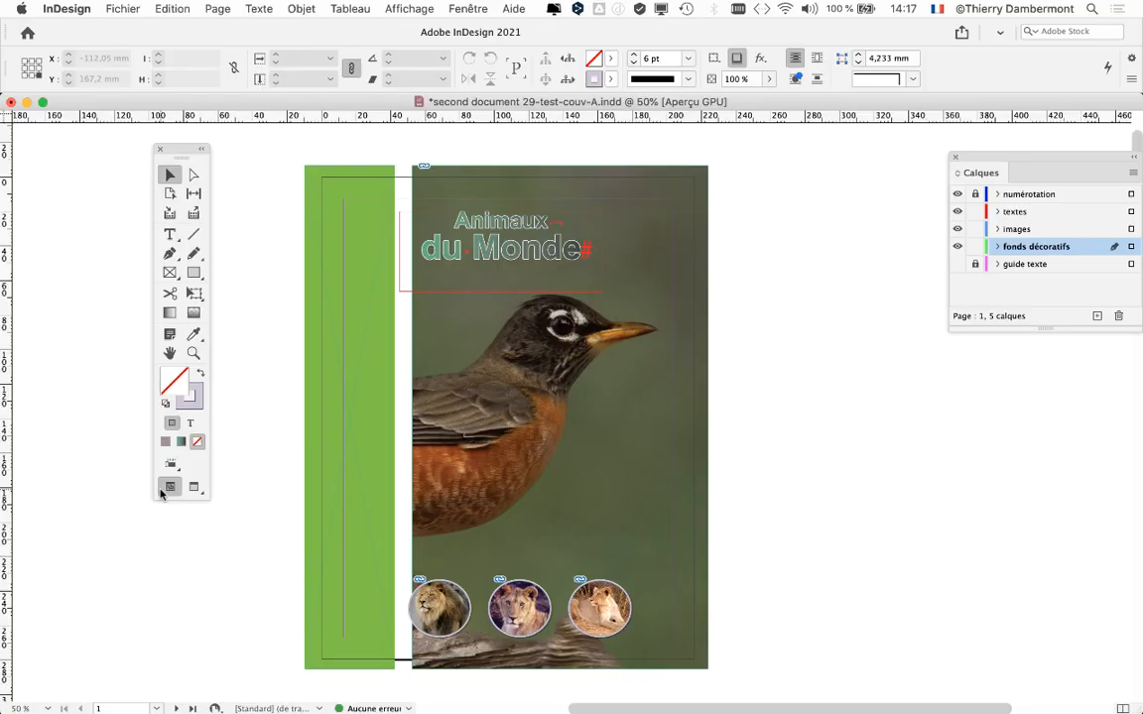
pyautogui.click(344, 342)
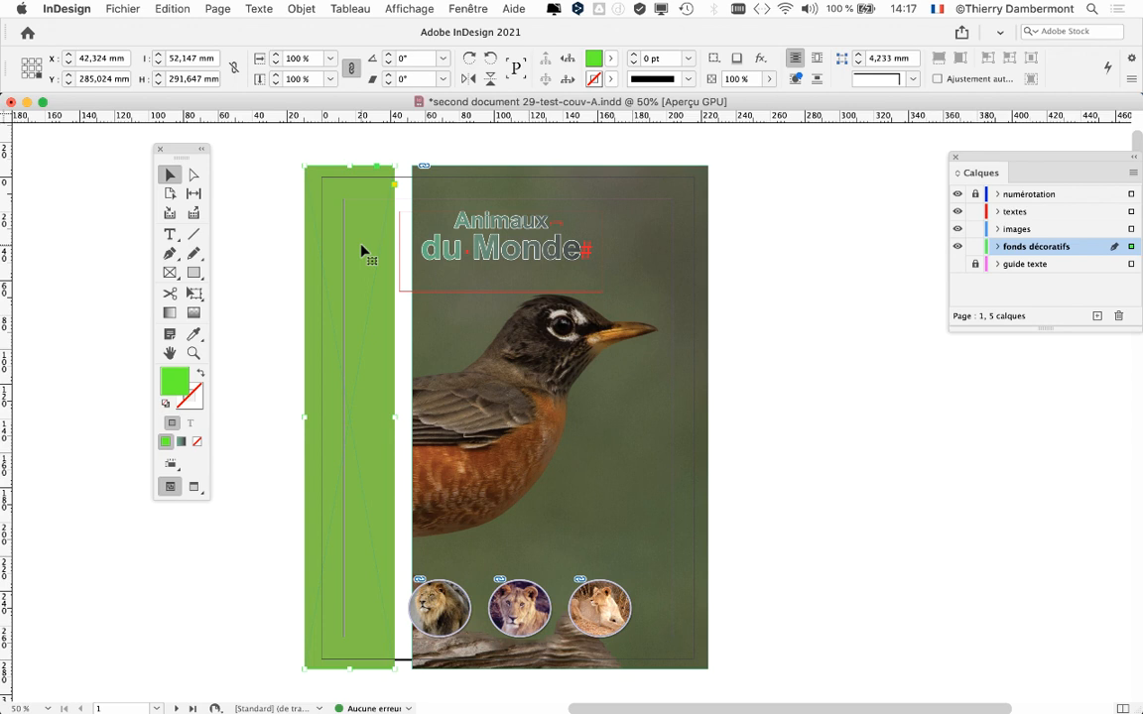
pyautogui.moveTo(182, 152)
pyautogui.mouseDown()
pyautogui.moveTo(199, 172)
pyautogui.moveTo(197, 159)
pyautogui.mouseUp()
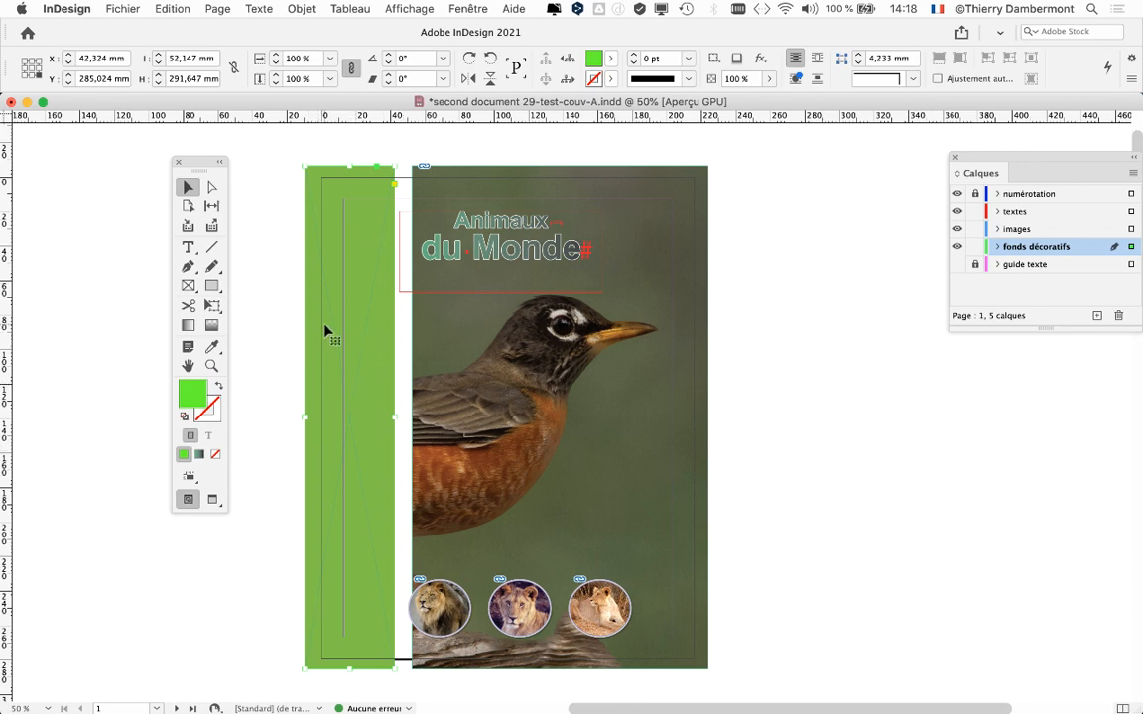
pyautogui.click(113, 8)
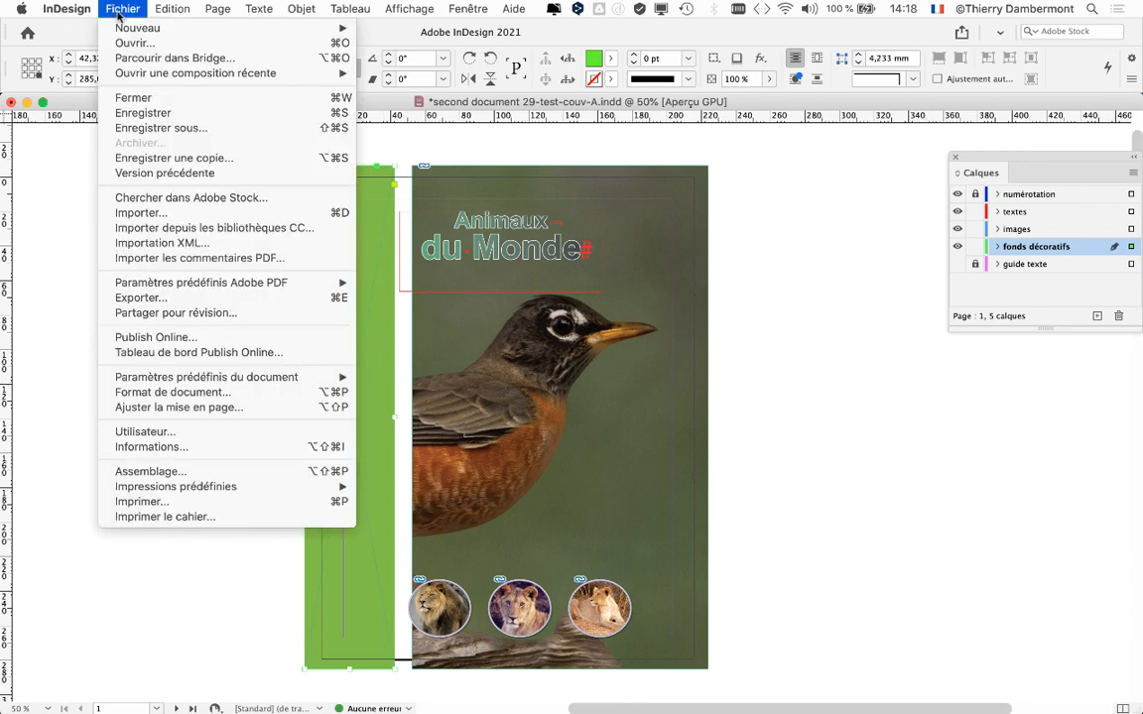
pyautogui.click(509, 310)
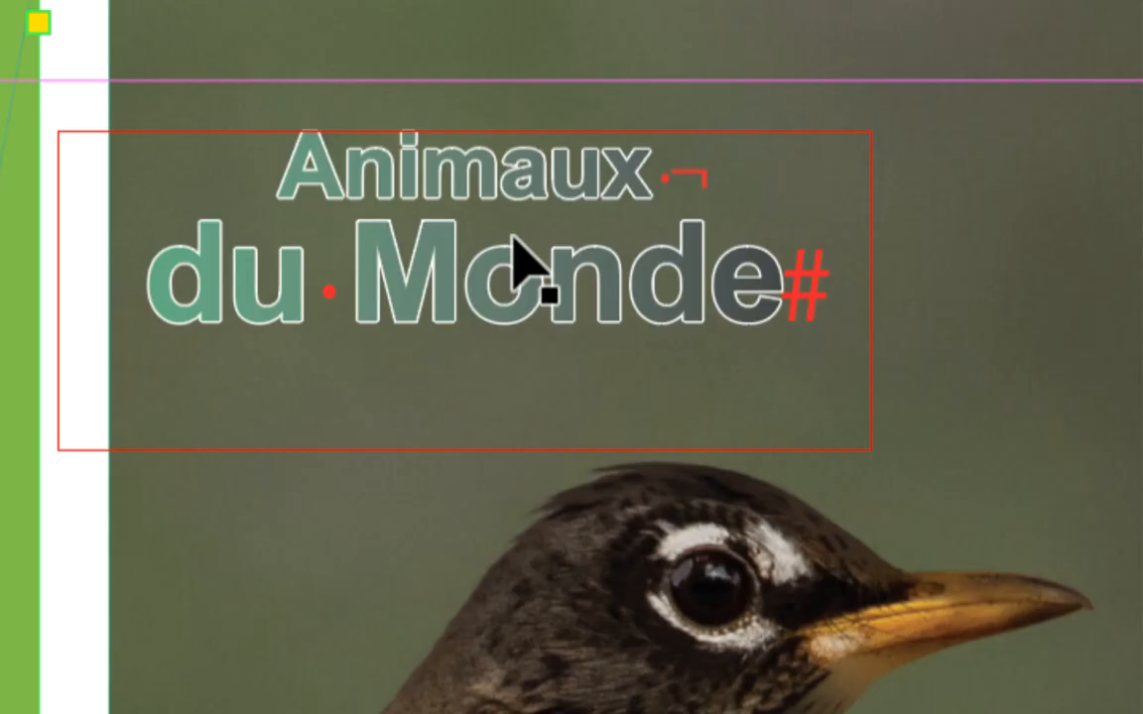
# Shift the "Animaux du Monde" title frame right so it sits entirely over the bird photo, and return to preview mode.
pyautogui.moveTo(517, 288); pyautogui.dragTo(663, 279)
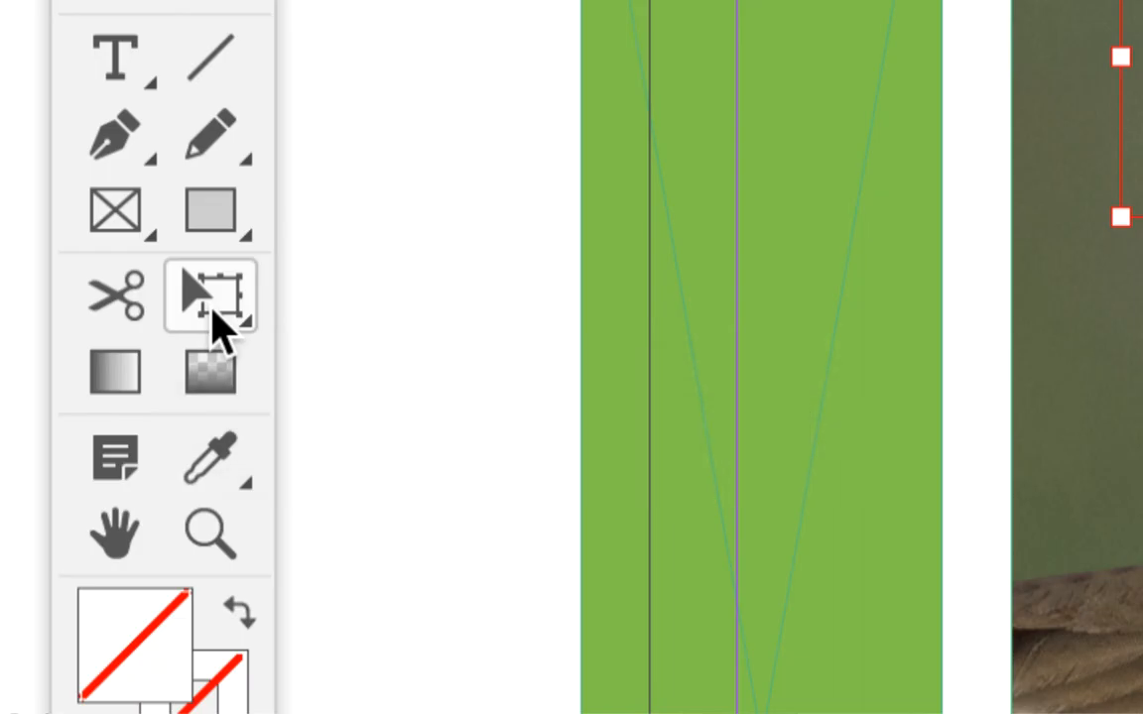
pyautogui.click(212, 310)
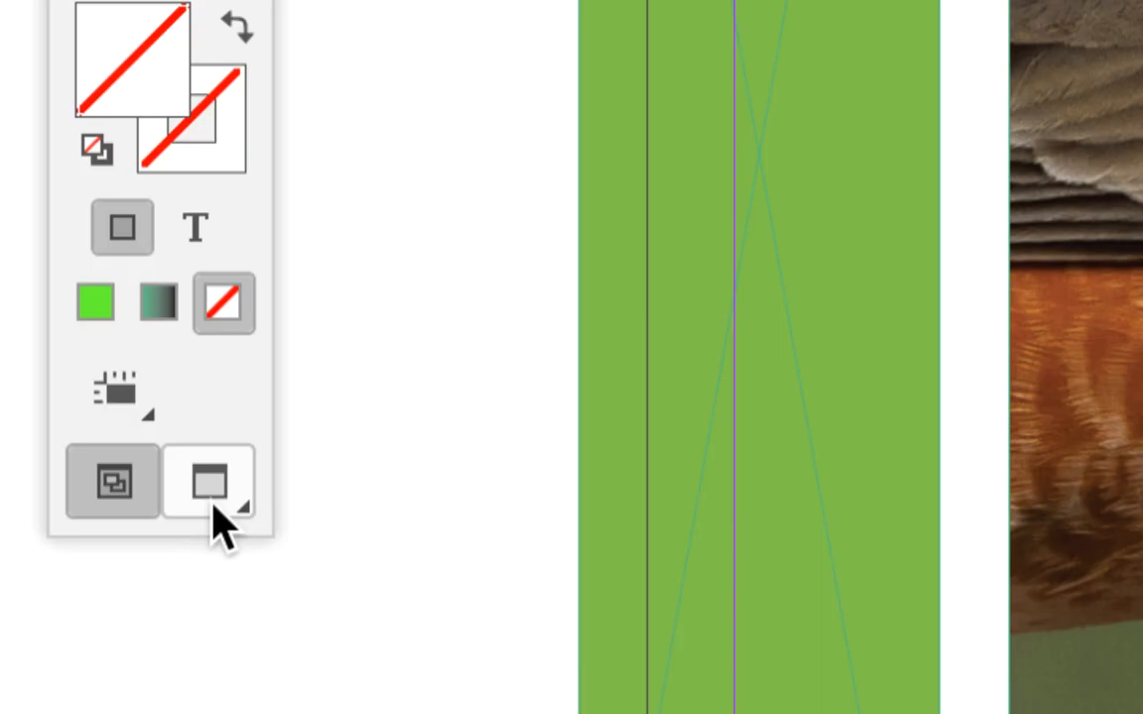
pyautogui.click(213, 506)
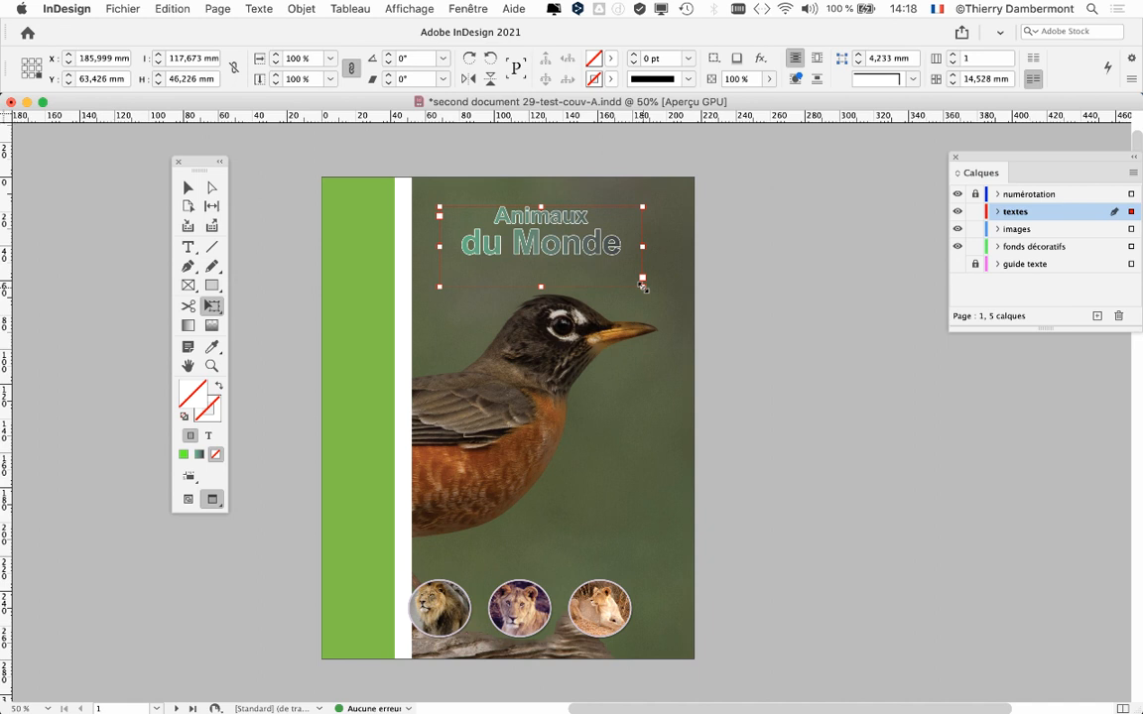
# Try stretching the title frame non-proportionally with the Free Transform tool, taller and then wider, undoing each attempt.
pyautogui.moveTo(643, 287); pyautogui.dragTo(728, 334)
pyautogui.moveTo(655, 326); pyautogui.dragTo(585, 402)
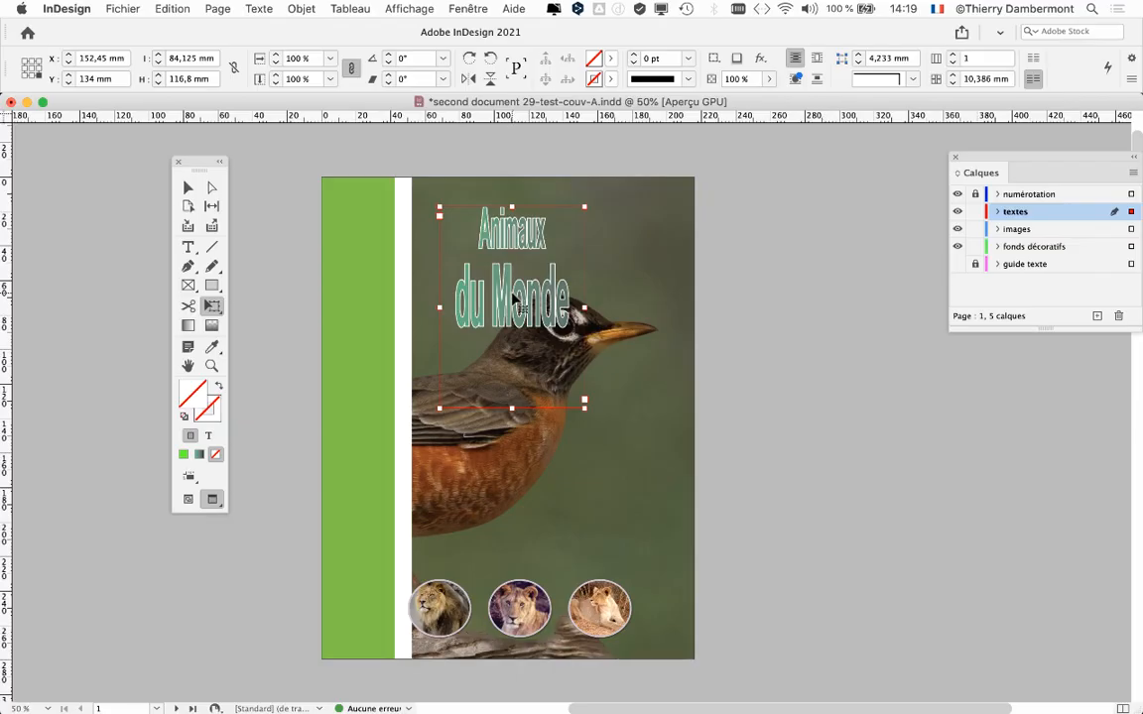
pyautogui.press('super+z')
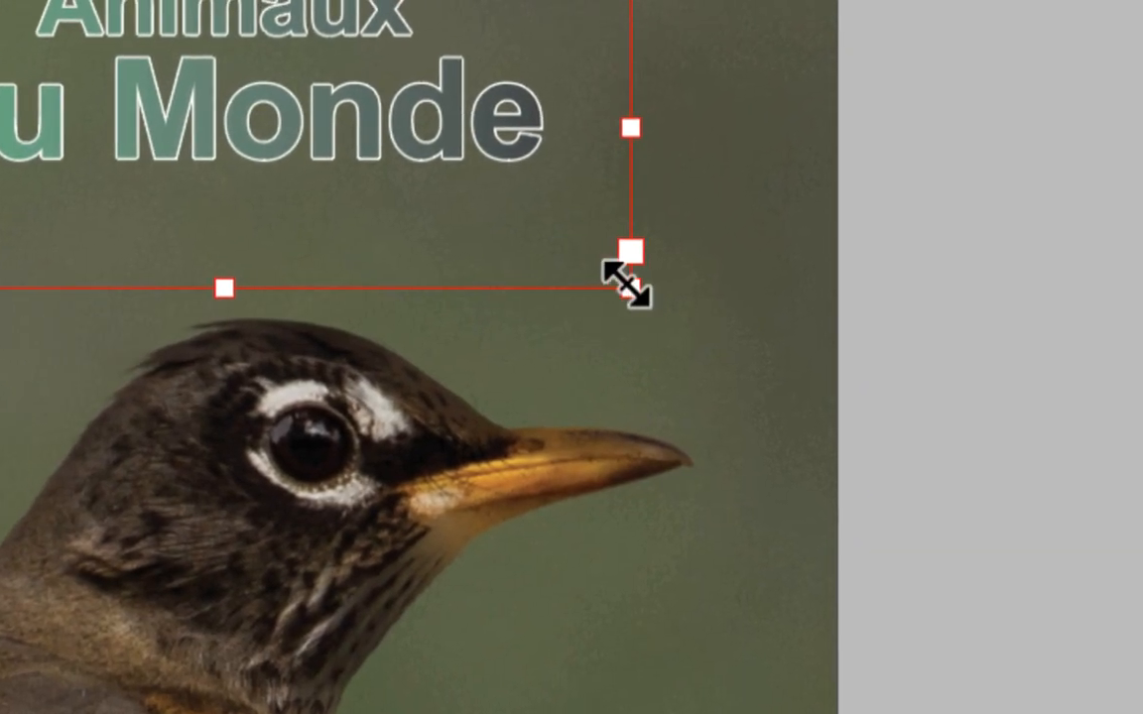
pyautogui.moveTo(630, 288); pyautogui.dragTo(677, 243)
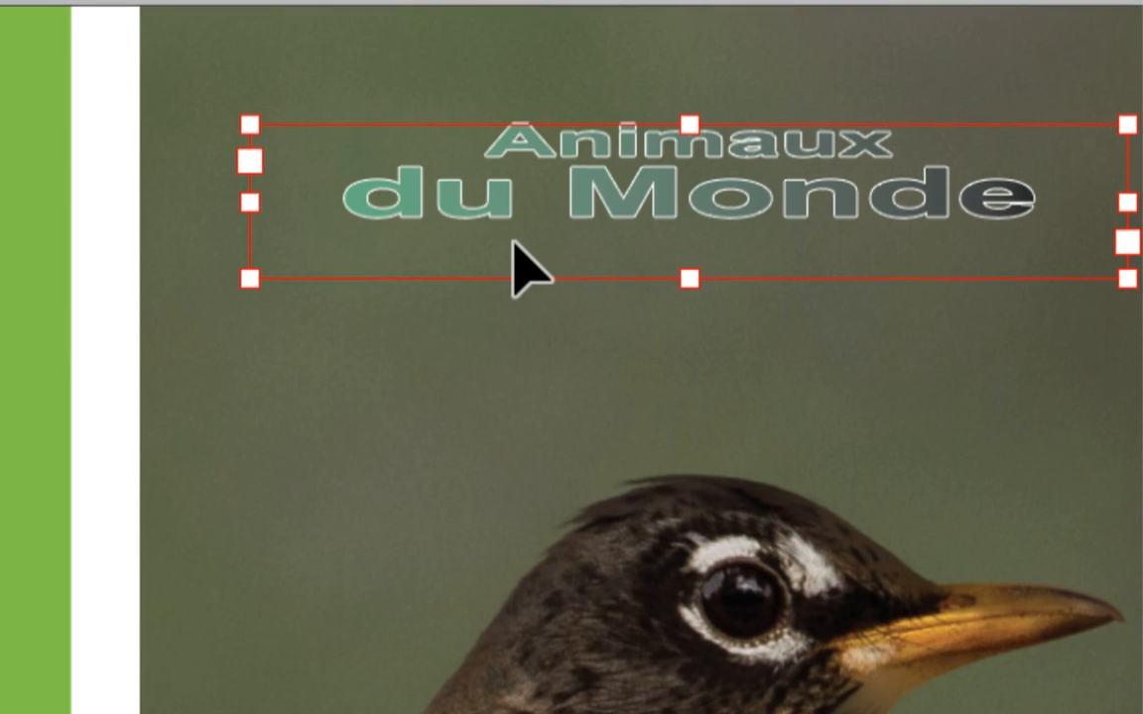
pyautogui.hotkey('ctrl', 'z')
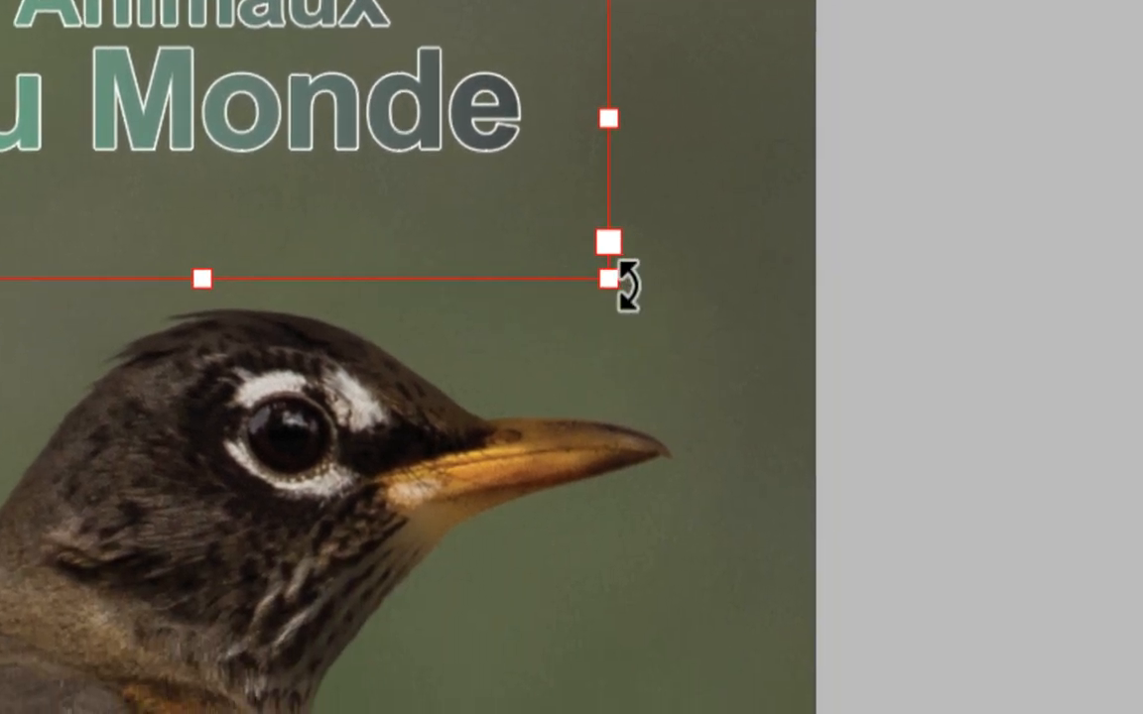
# Enlarge the title and its frame proportionally to about 170 × 67 mm and position it above the bird's head.
pyautogui.moveTo(612, 285); pyautogui.dragTo(889, 442)
pyautogui.moveTo(685, 320); pyautogui.dragTo(631, 290)
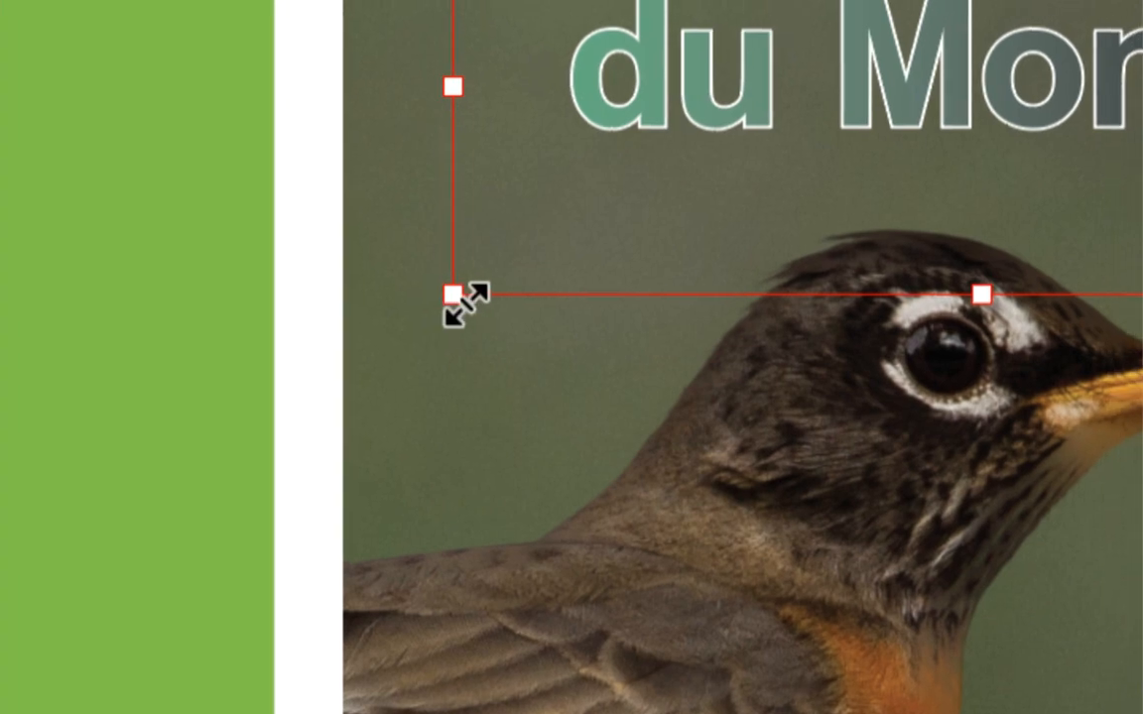
pyautogui.moveTo(461, 302); pyautogui.dragTo(356, 349)
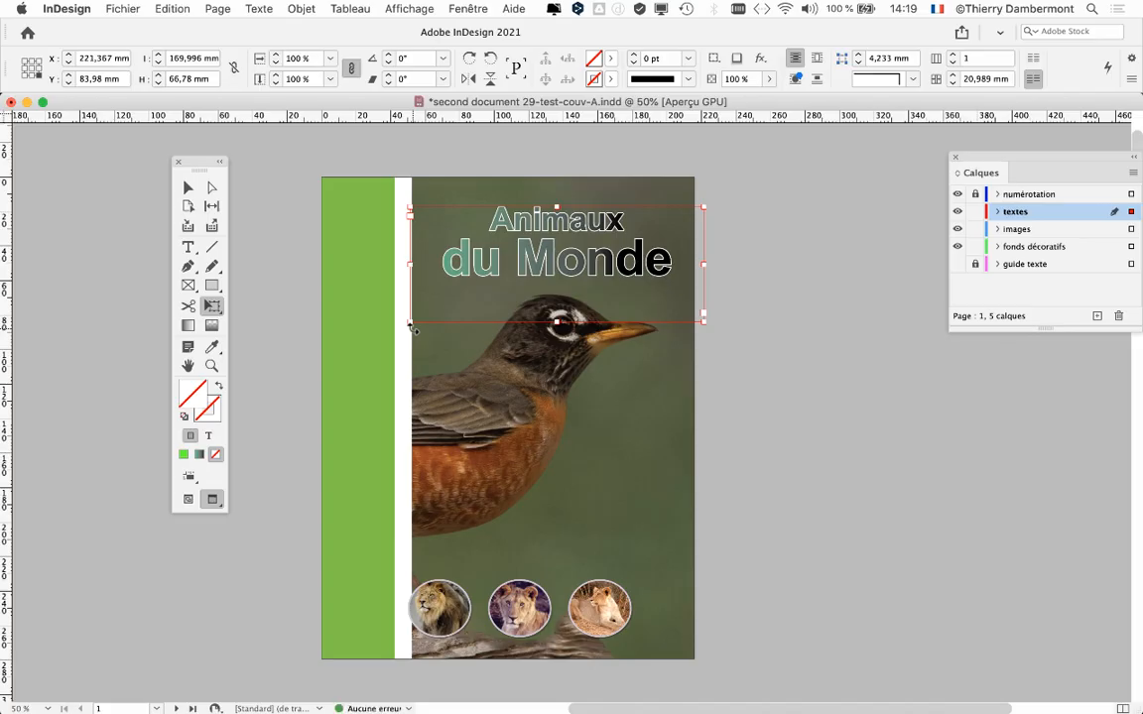
pyautogui.moveTo(560, 279); pyautogui.dragTo(550, 269)
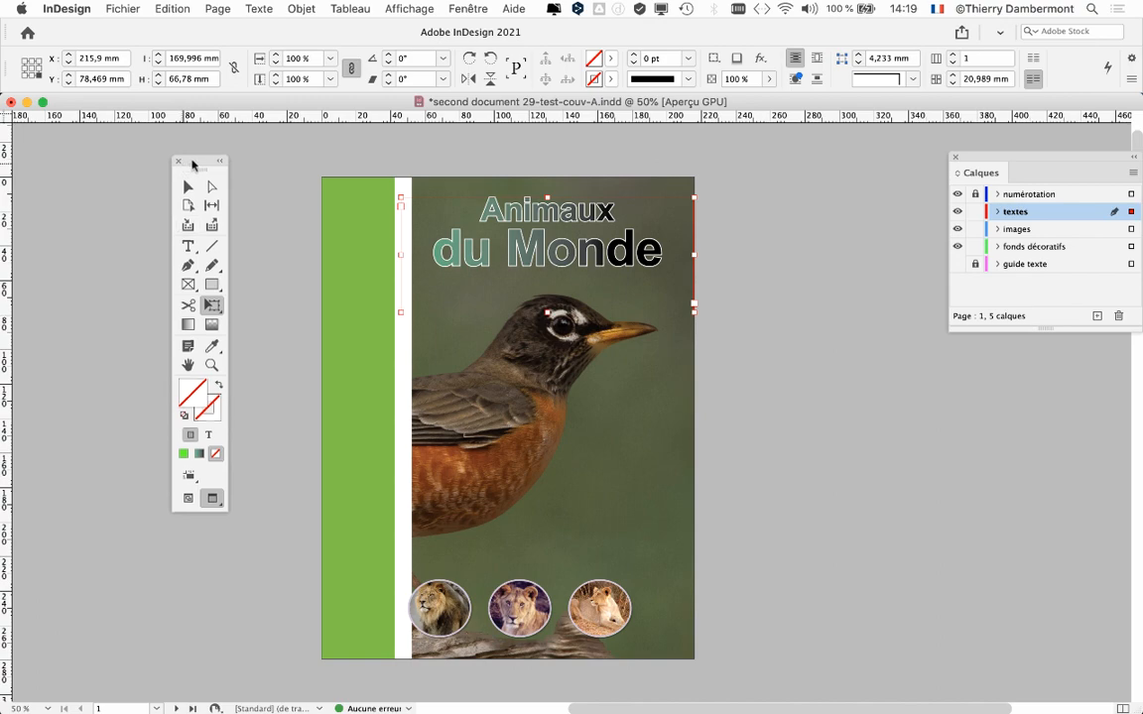
# Target the title text's stroke instead of its frame and display the document swatches beside the page.
pyautogui.moveTo(227, 164); pyautogui.dragTo(367, 128)
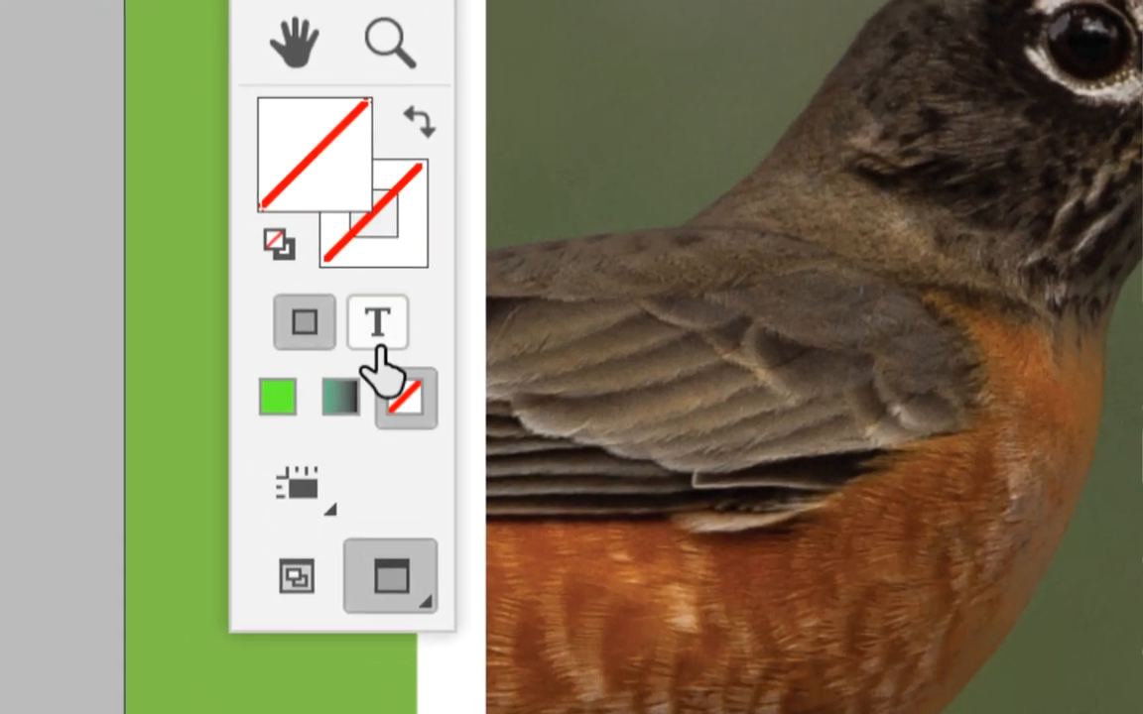
pyautogui.click(393, 598)
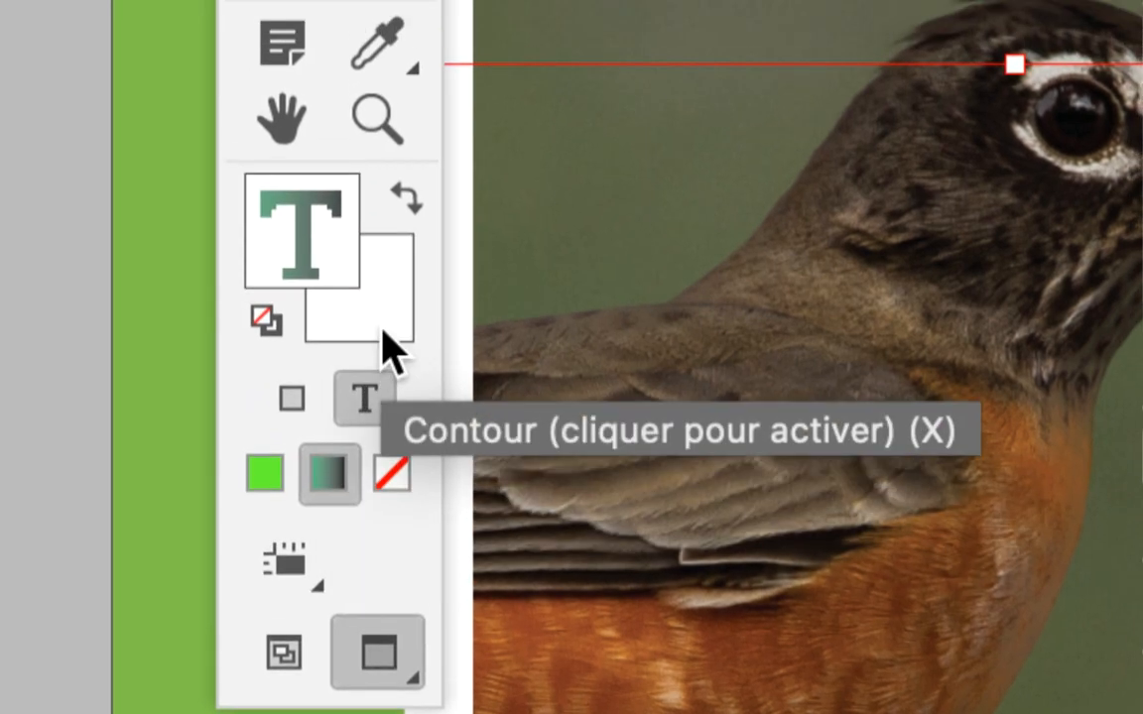
pyautogui.click(389, 278)
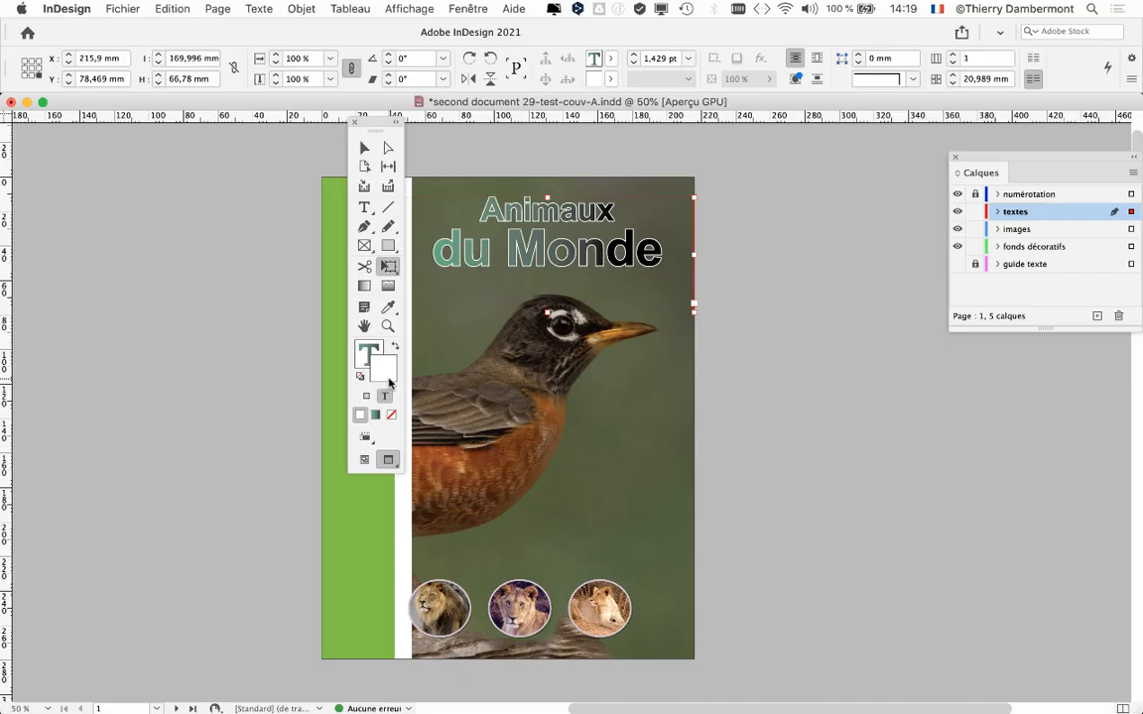
pyautogui.moveTo(377, 126); pyautogui.dragTo(237, 142)
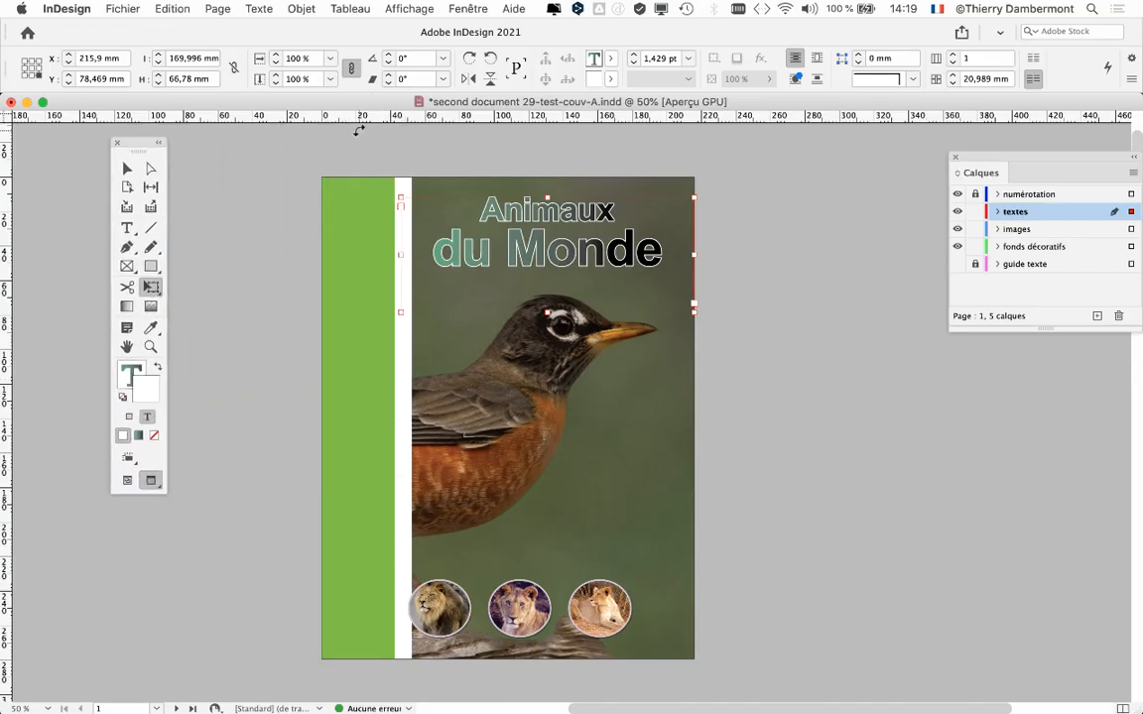
pyautogui.press('F5')
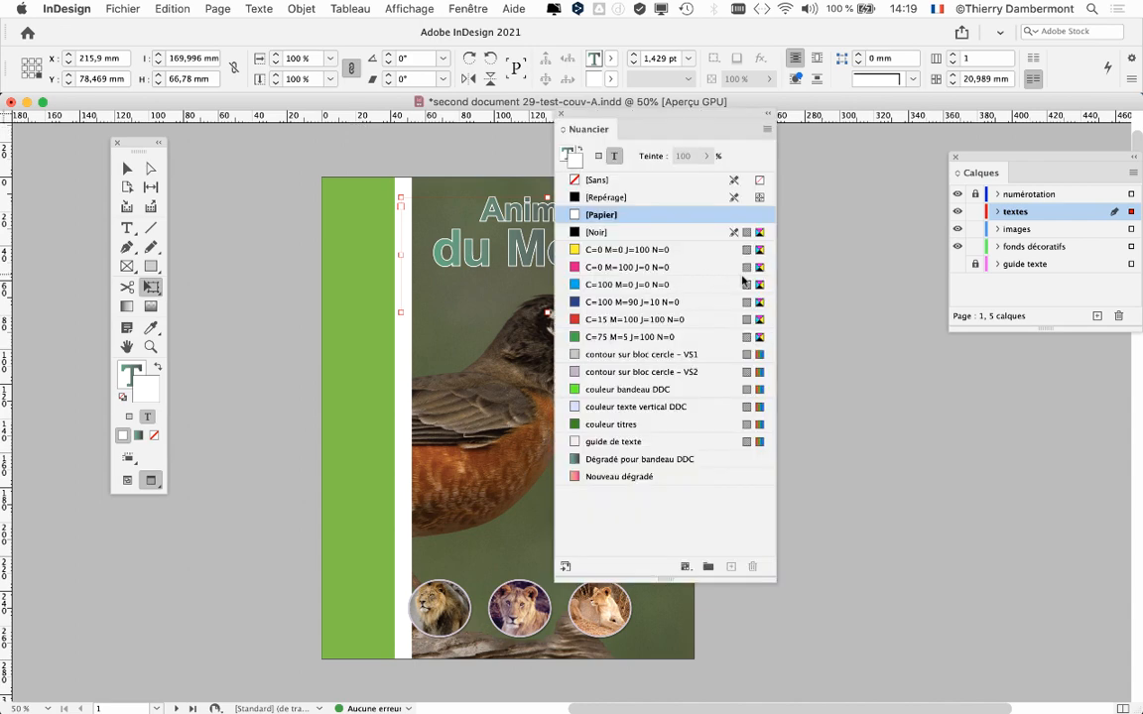
pyautogui.moveTo(632, 121); pyautogui.dragTo(791, 131)
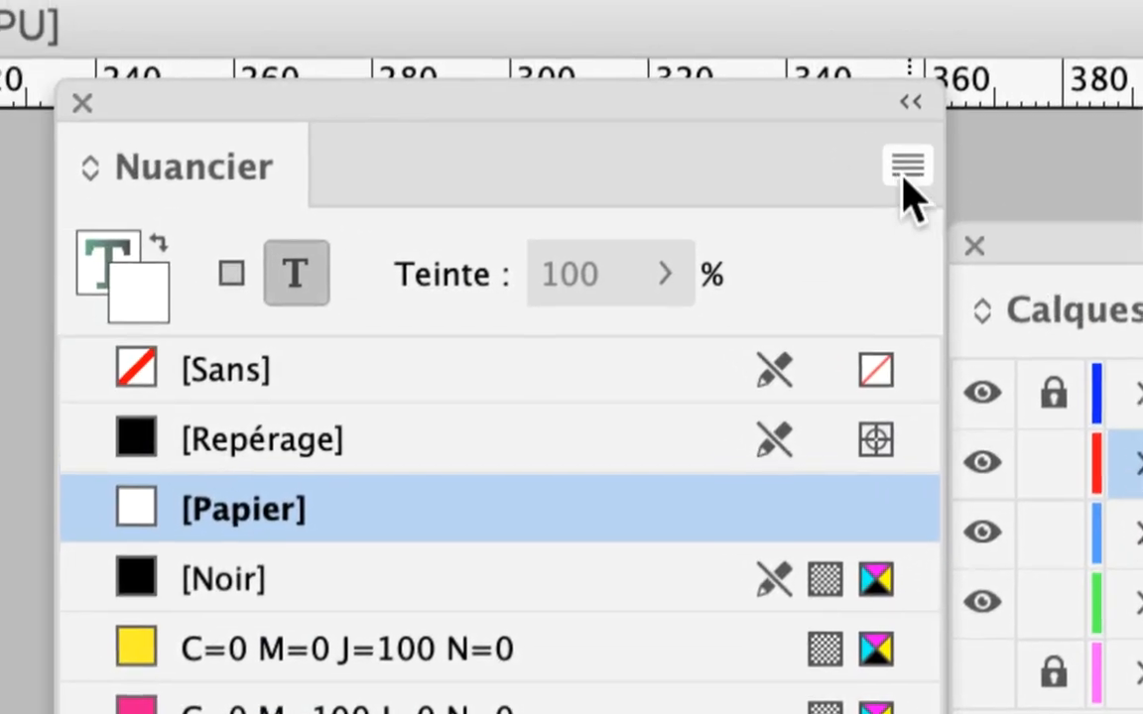
# Create a CMJN process swatch with C=60 M=24 J=44 N=0 and apply it to the title text's outline.
pyautogui.click(908, 167)
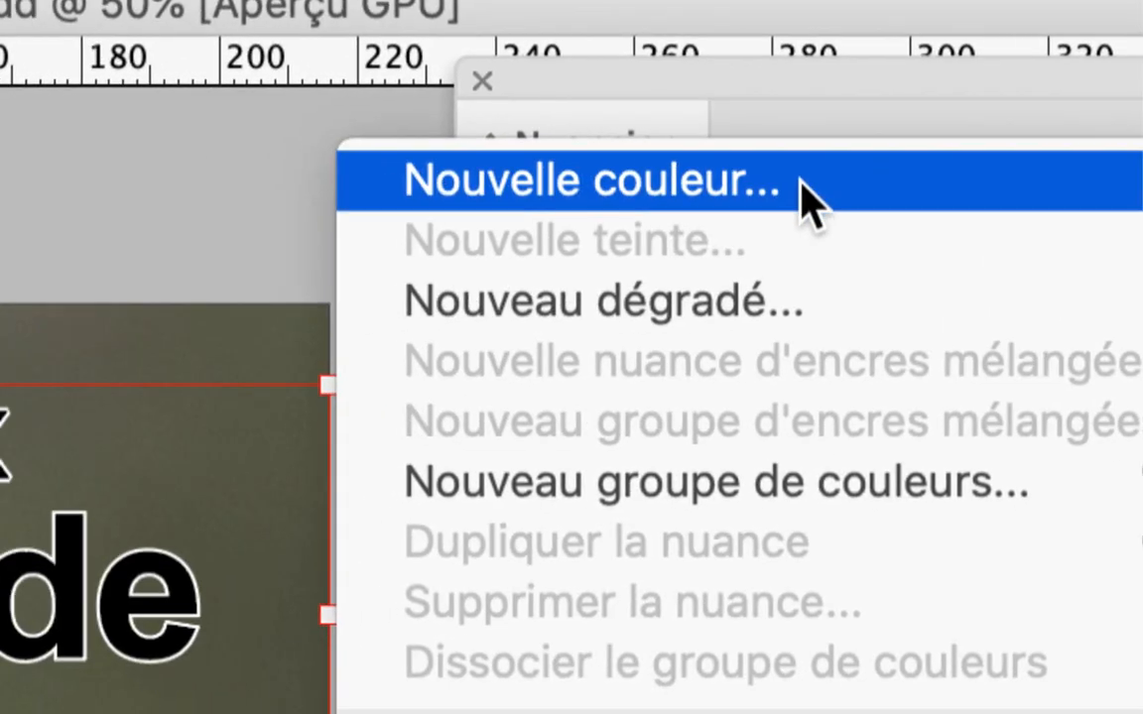
pyautogui.click(407, 210)
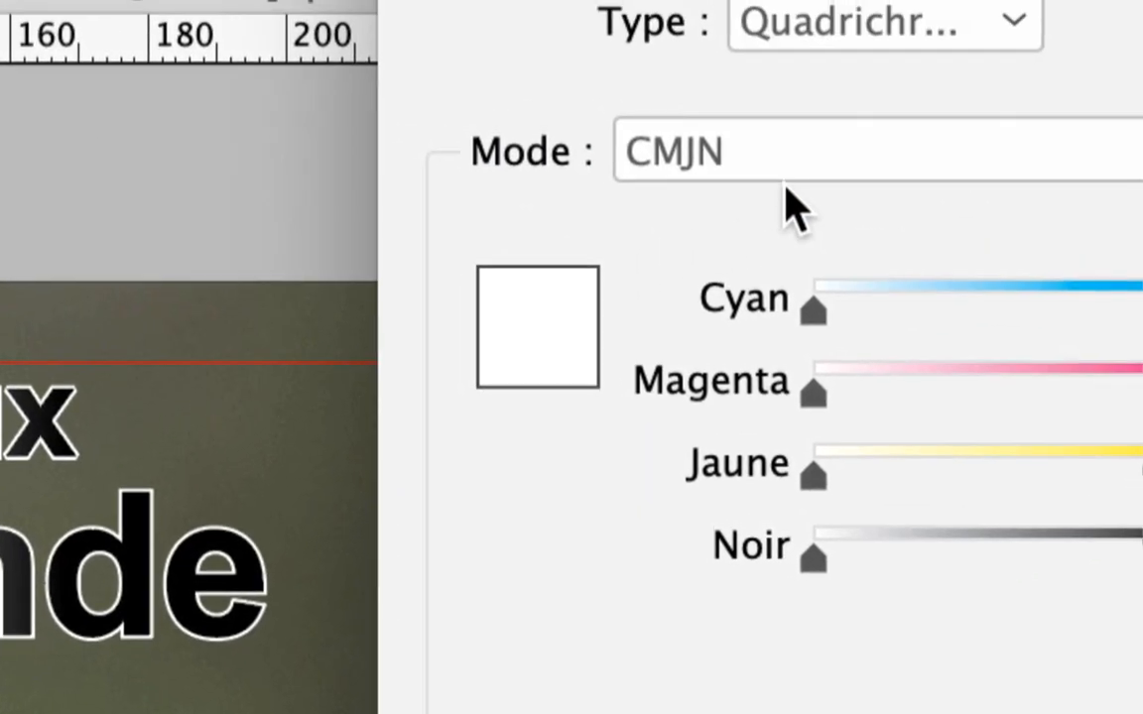
pyautogui.click(789, 169)
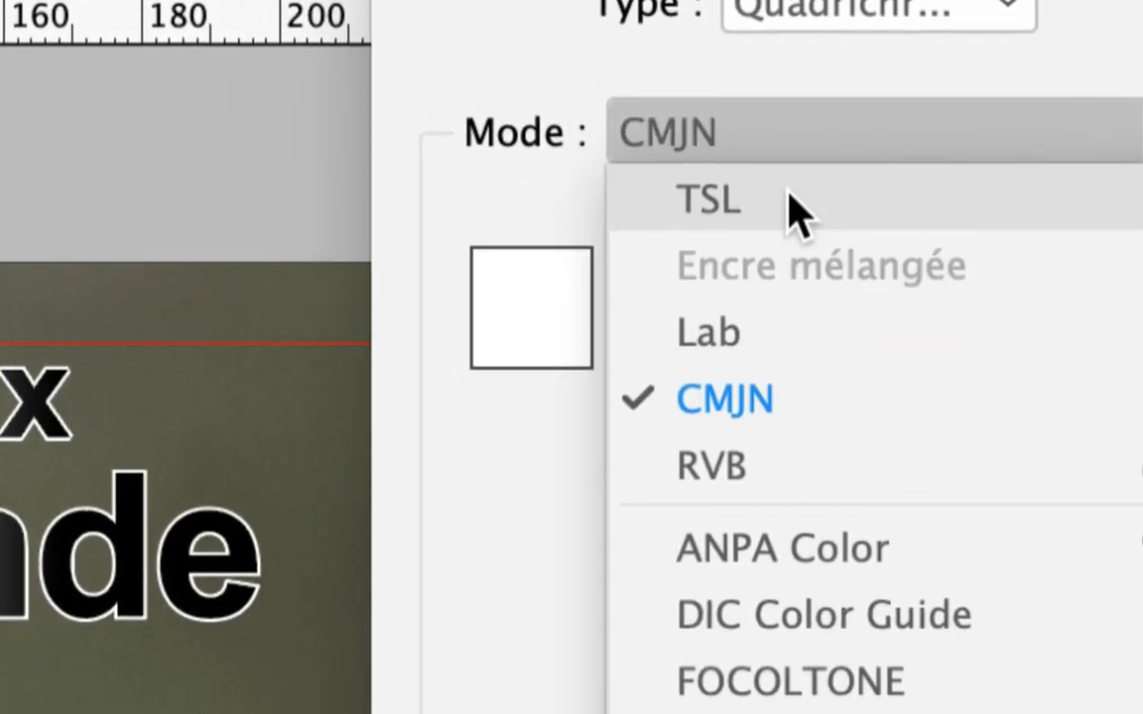
pyautogui.click(821, 421)
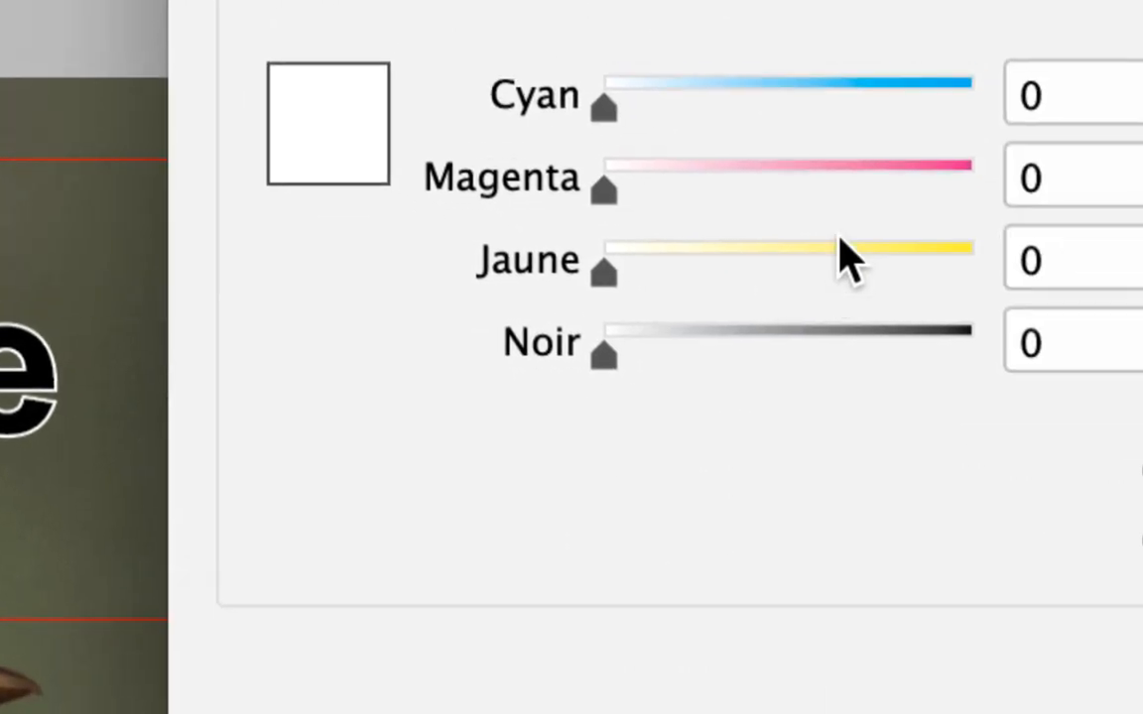
pyautogui.click(841, 164)
pyautogui.click(841, 74)
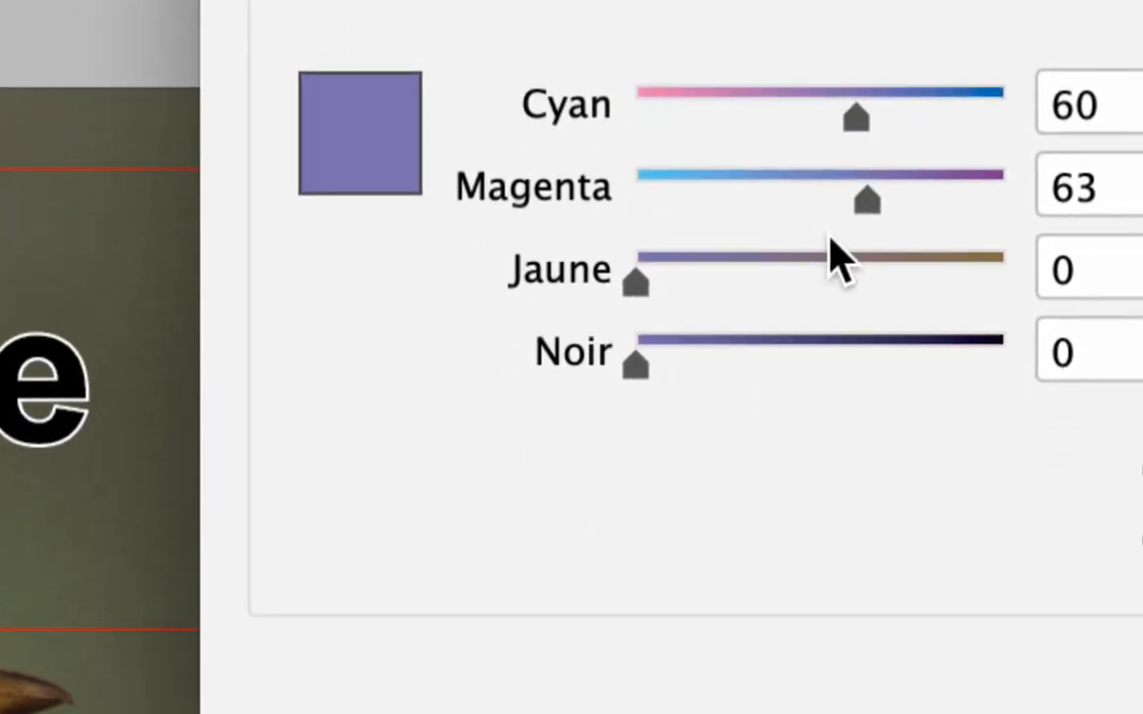
pyautogui.click(777, 362)
pyautogui.click(814, 243)
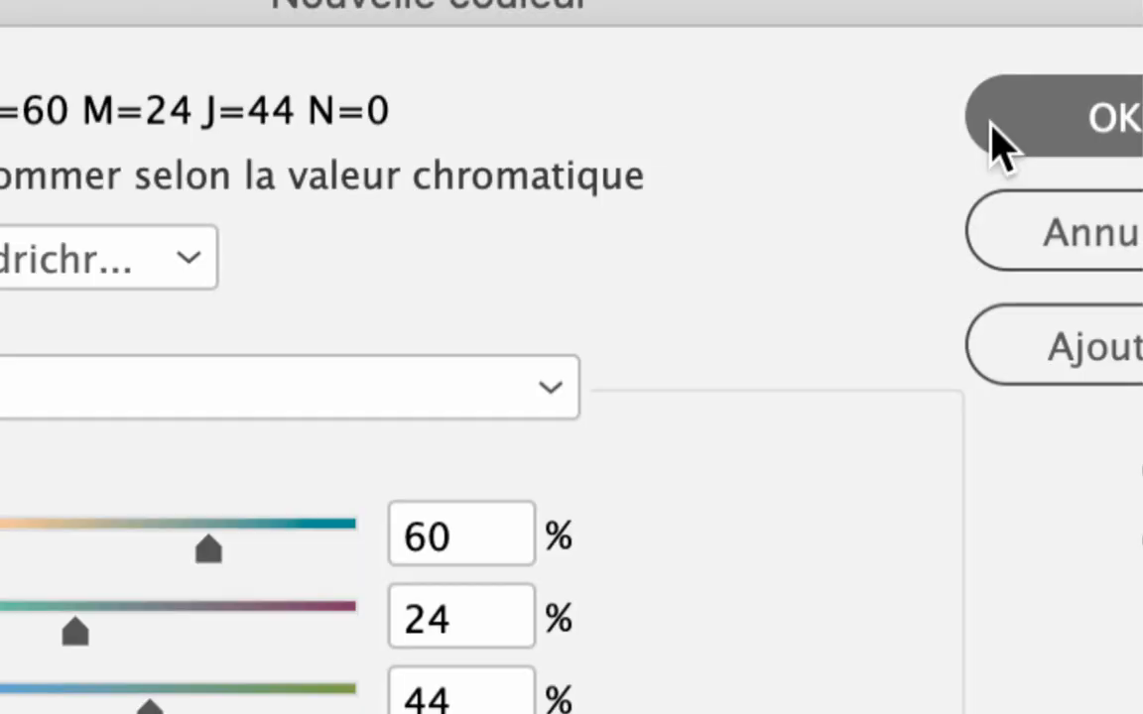
pyautogui.click(997, 139)
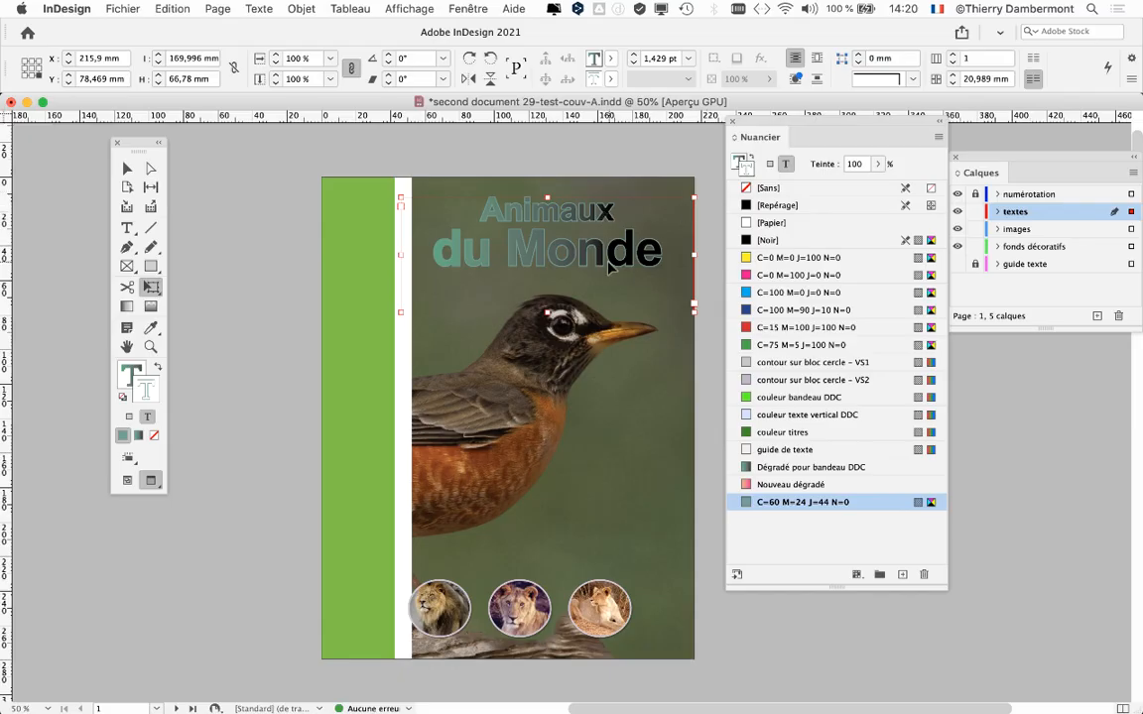
# Deselect the title's text frame using the Selection tool, leaving its coloured outline in view.
pyautogui.press('super+equal')
pyautogui.moveTo(551, 317); pyautogui.dragTo(510, 312)
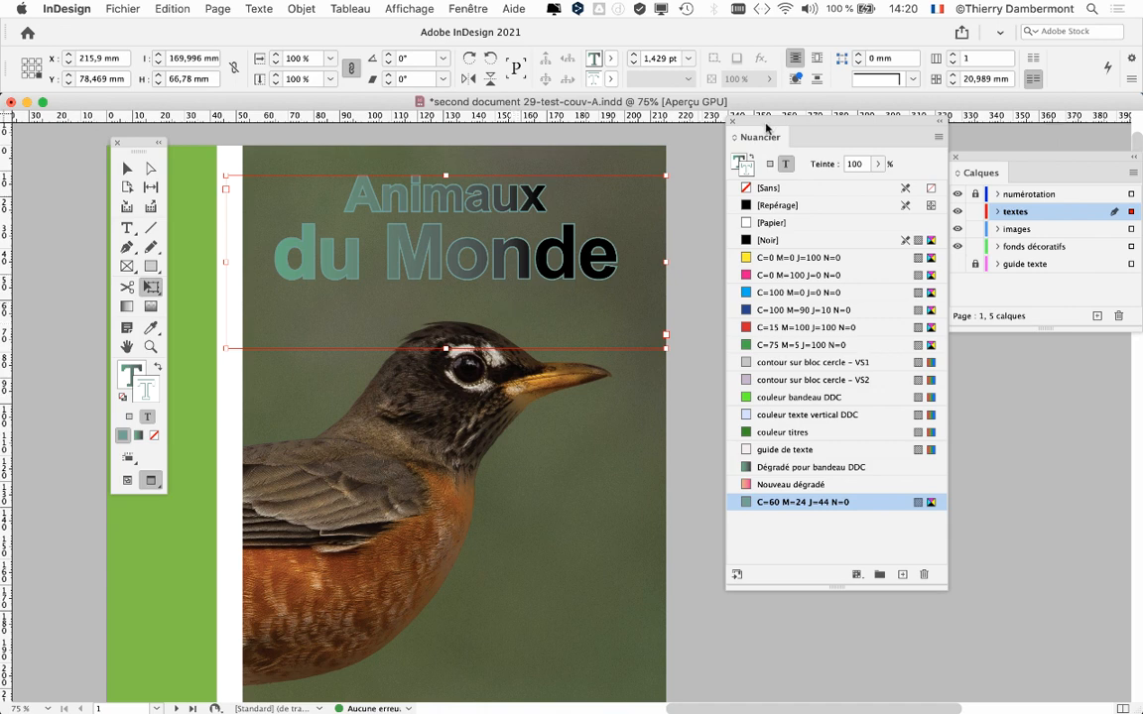
pyautogui.moveTo(772, 124); pyautogui.dragTo(812, 127)
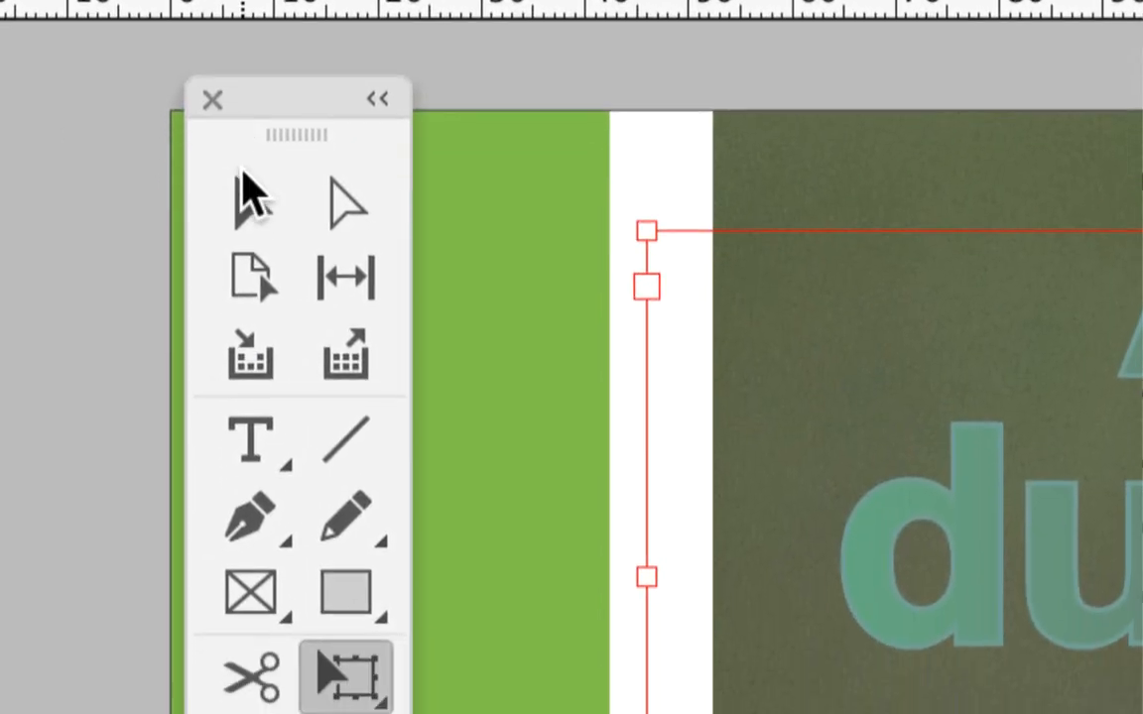
pyautogui.click(126, 169)
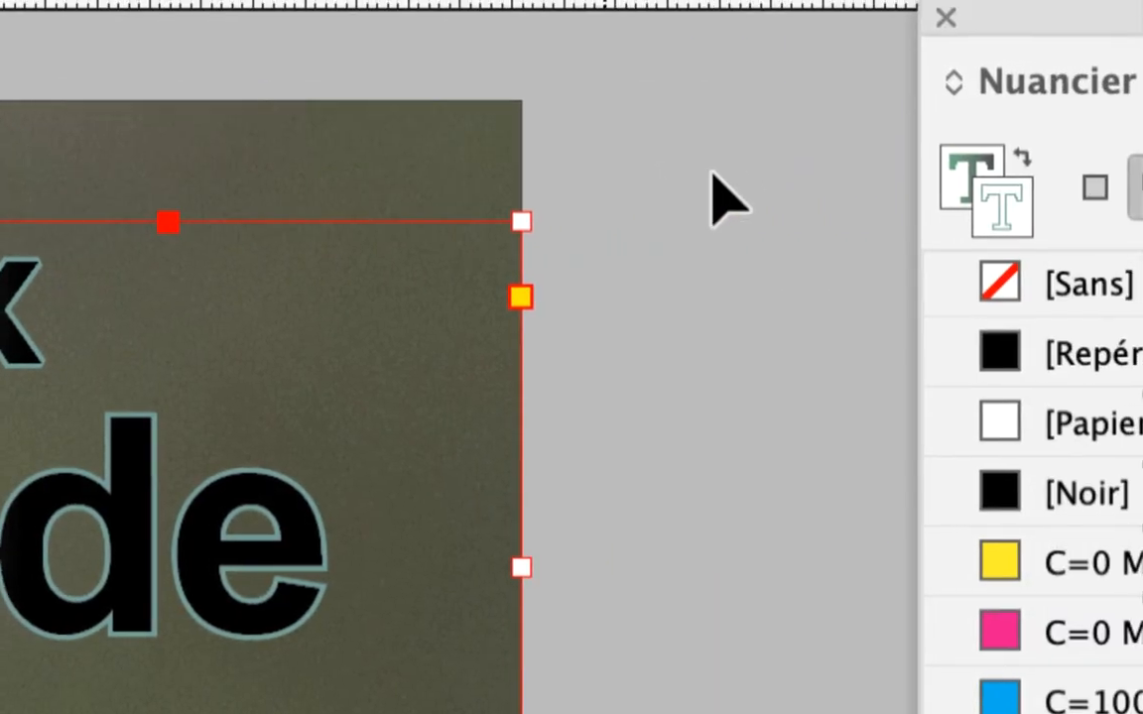
pyautogui.click(731, 164)
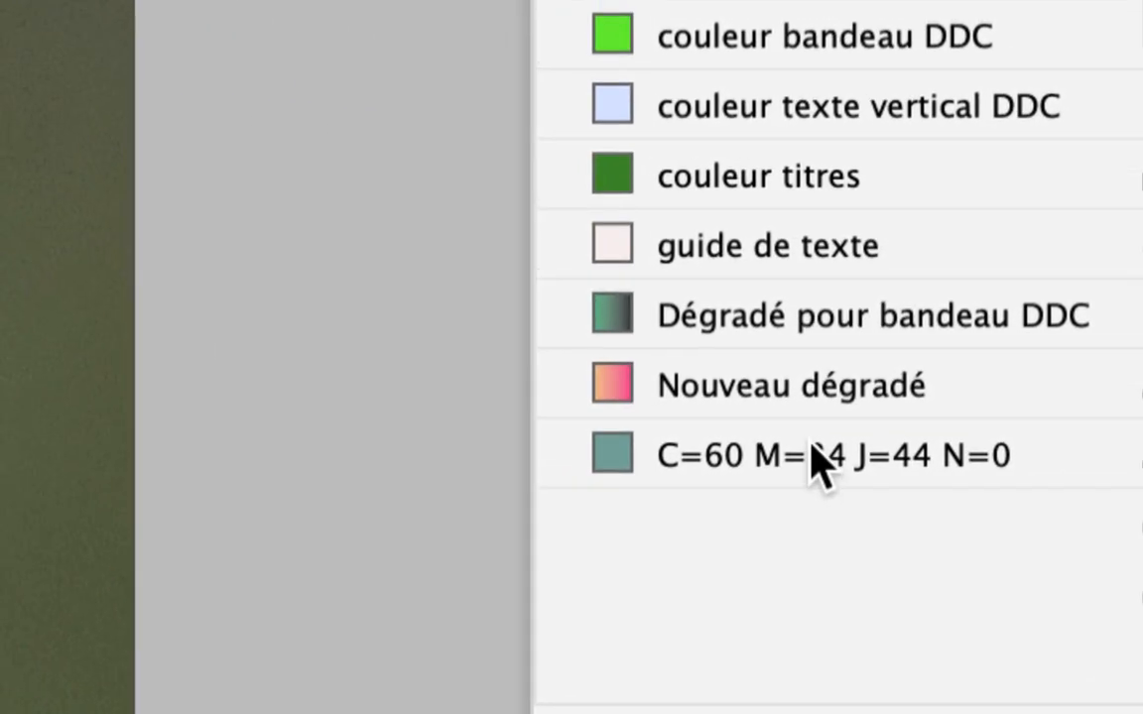
# Edit the C=60 M=24 J=44 N=0 swatch, setting its colour mix to C=56 M=10 J=19 N=0.
pyautogui.click(838, 454)
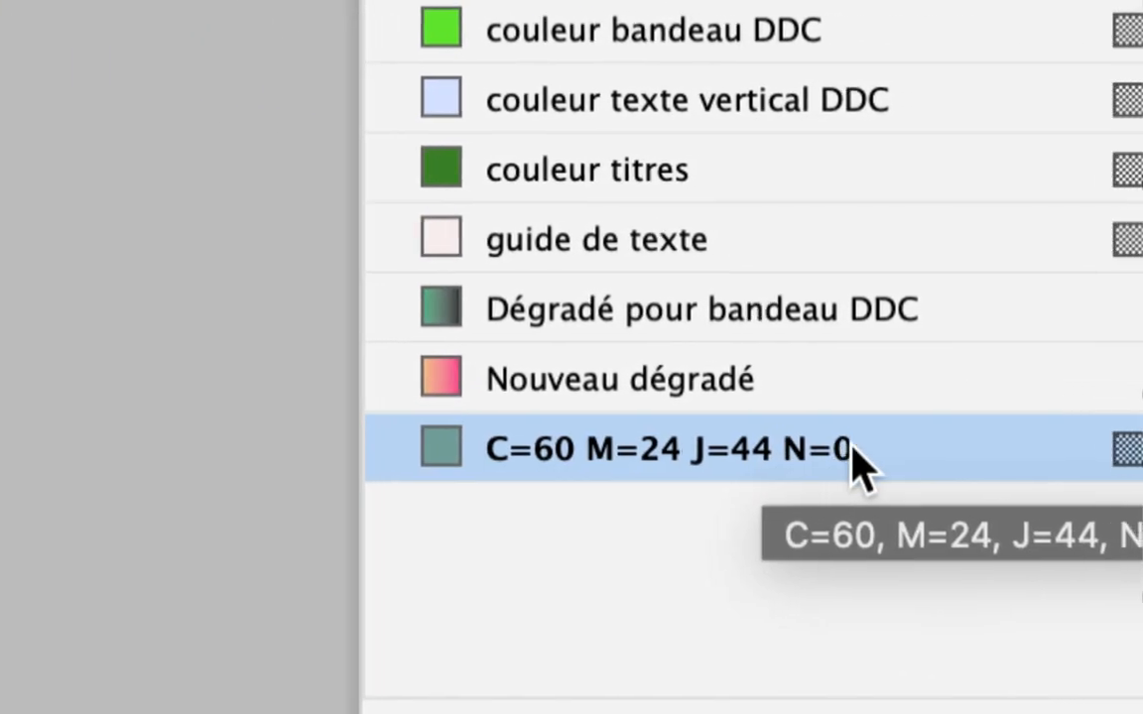
pyautogui.doubleClick(925, 453)
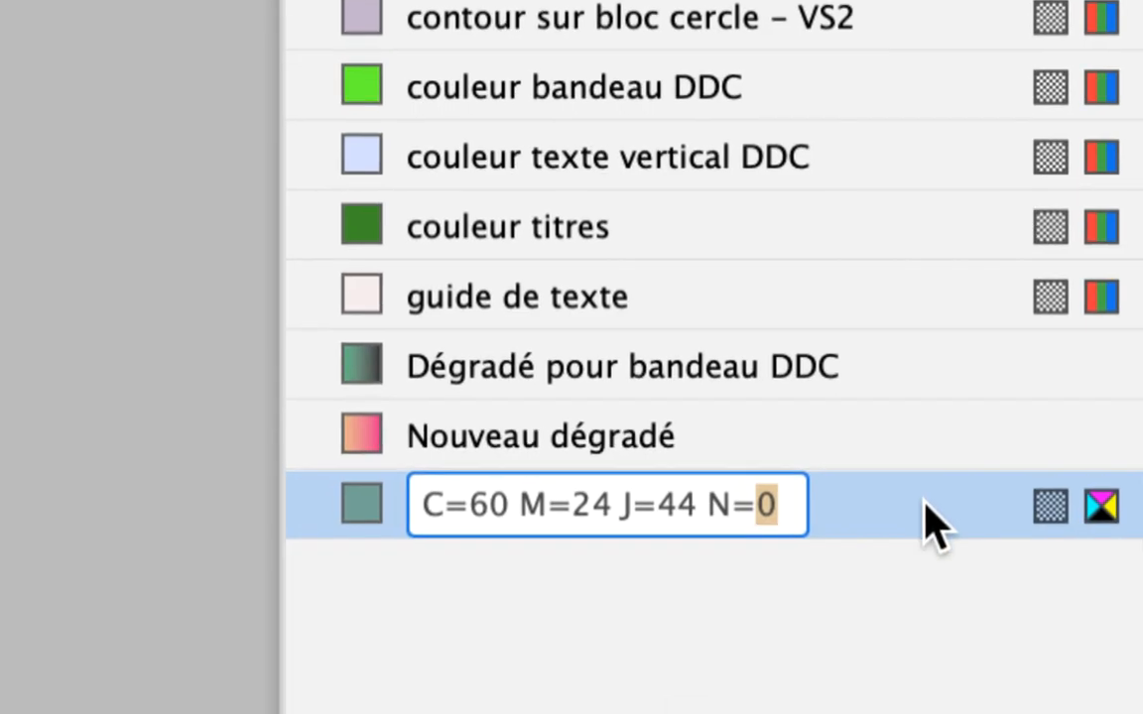
pyautogui.doubleClick(922, 503)
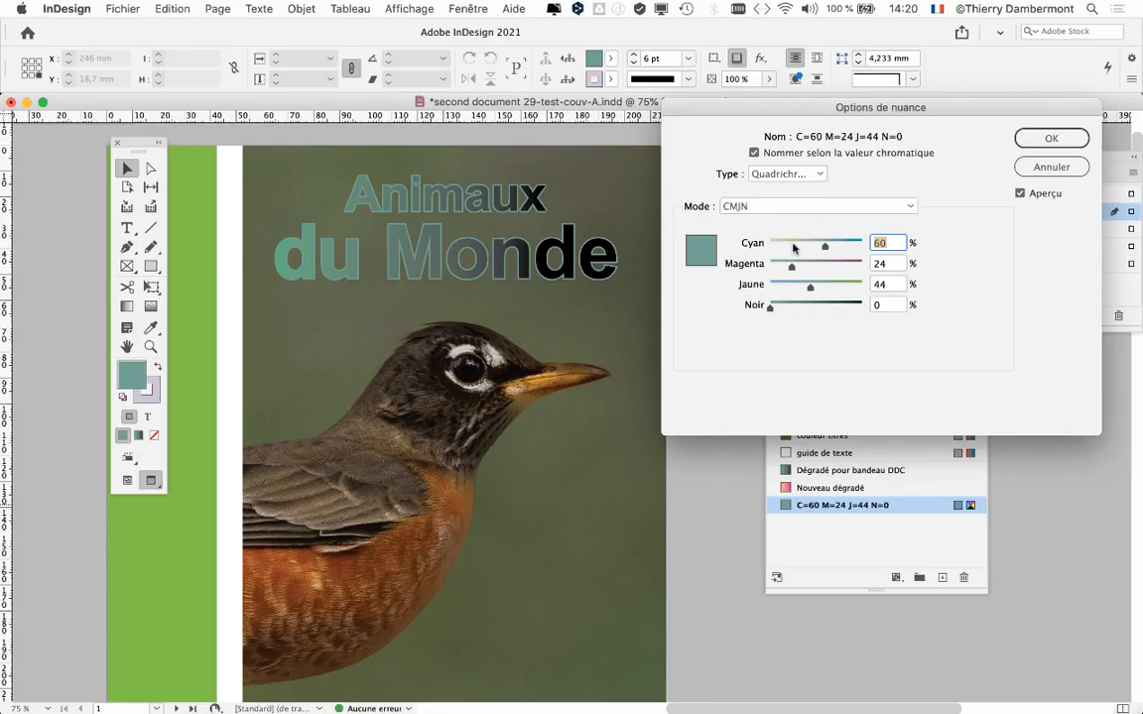
pyautogui.moveTo(794, 248); pyautogui.dragTo(780, 242)
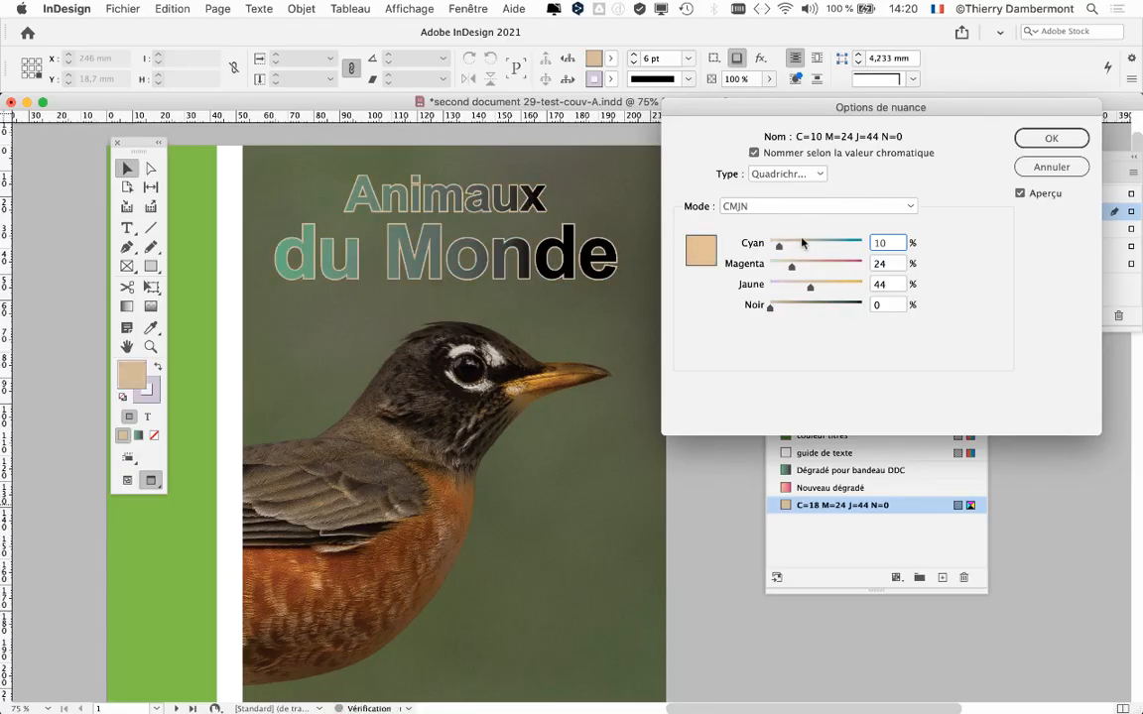
pyautogui.click(802, 242)
pyautogui.moveTo(792, 266); pyautogui.dragTo(829, 288)
pyautogui.moveTo(798, 285); pyautogui.dragTo(784, 244)
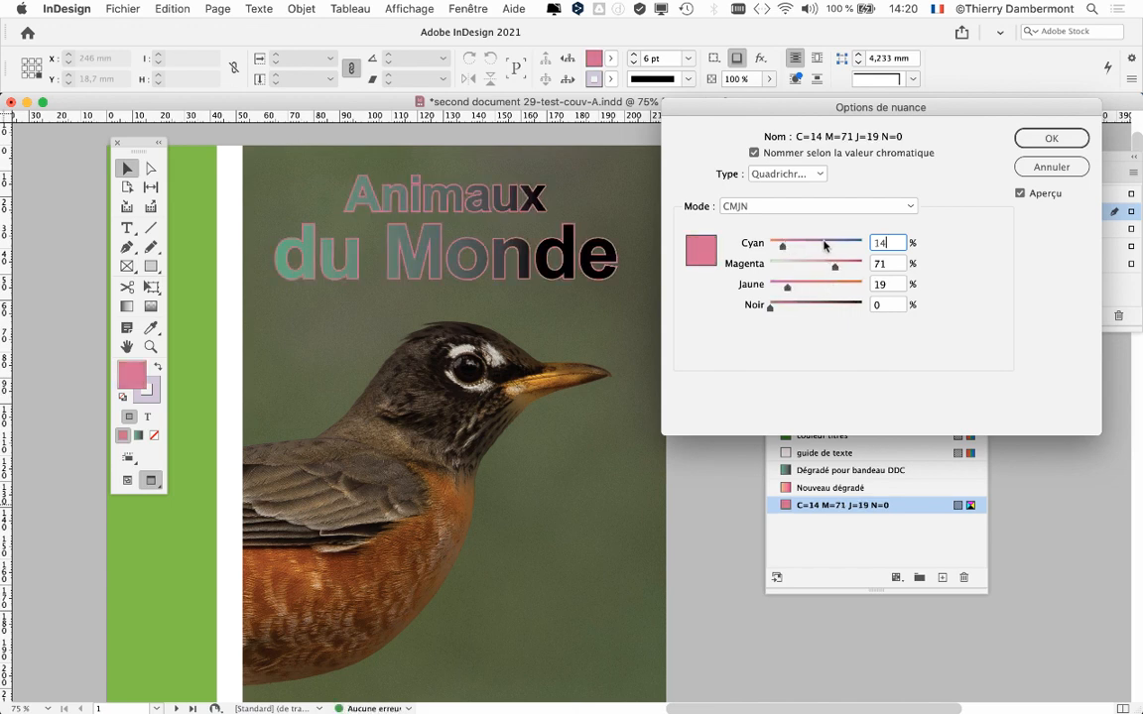
pyautogui.click(821, 244)
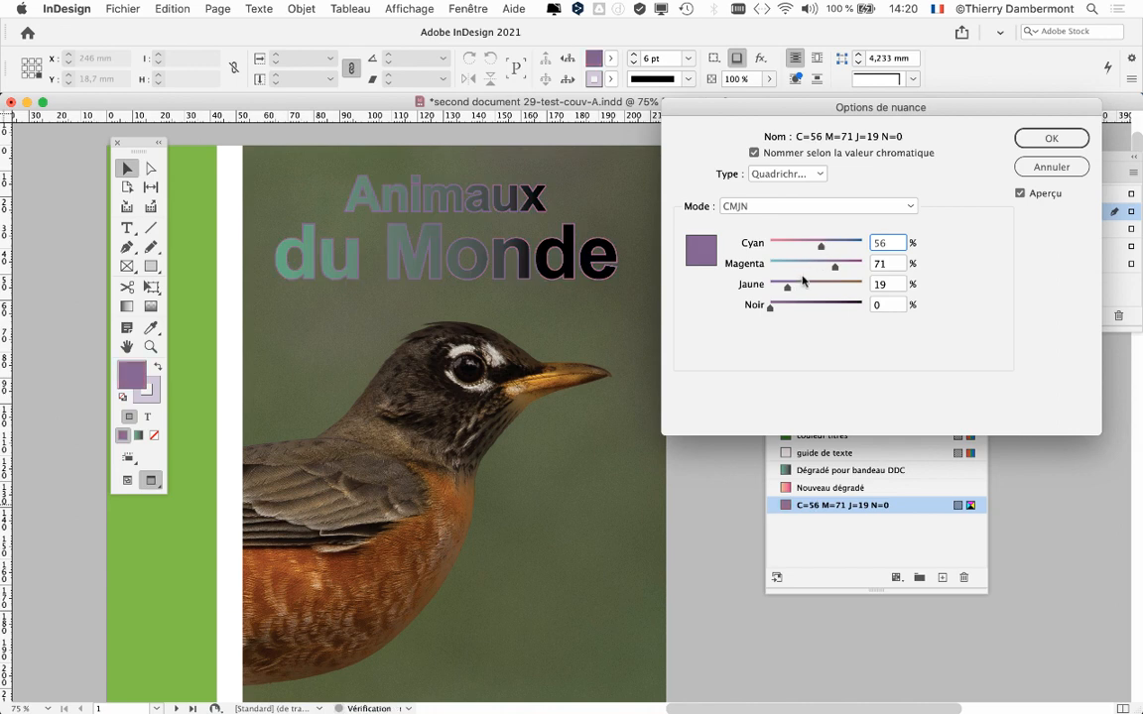
pyautogui.click(779, 265)
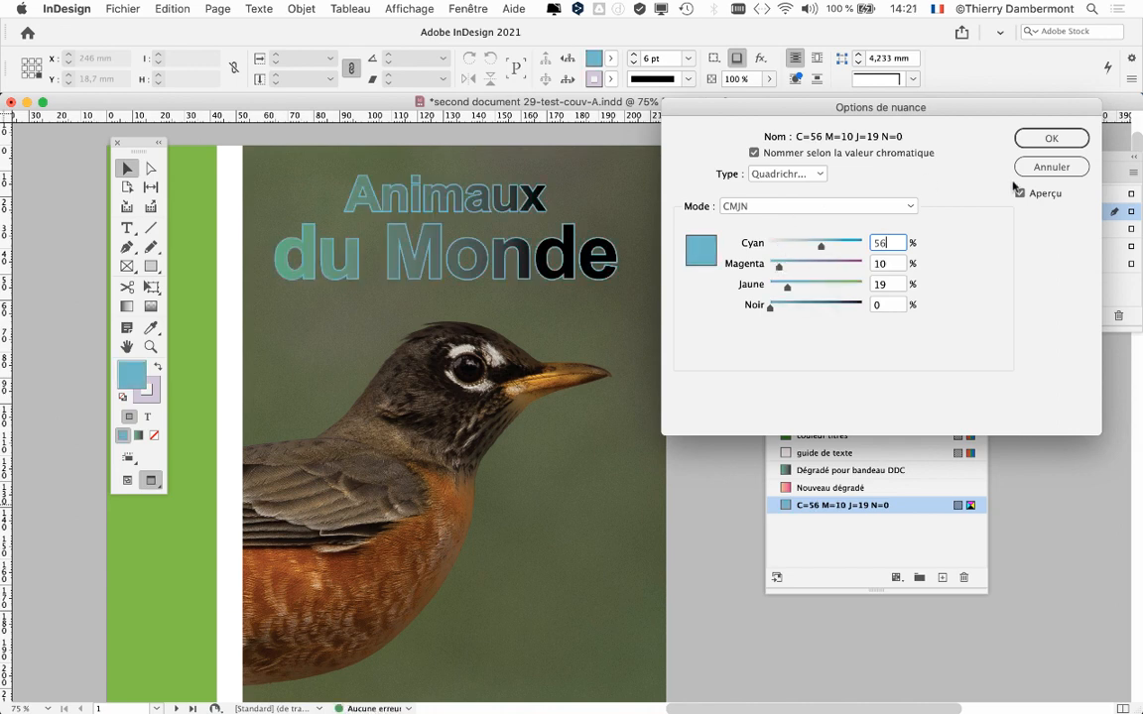
pyautogui.click(1036, 140)
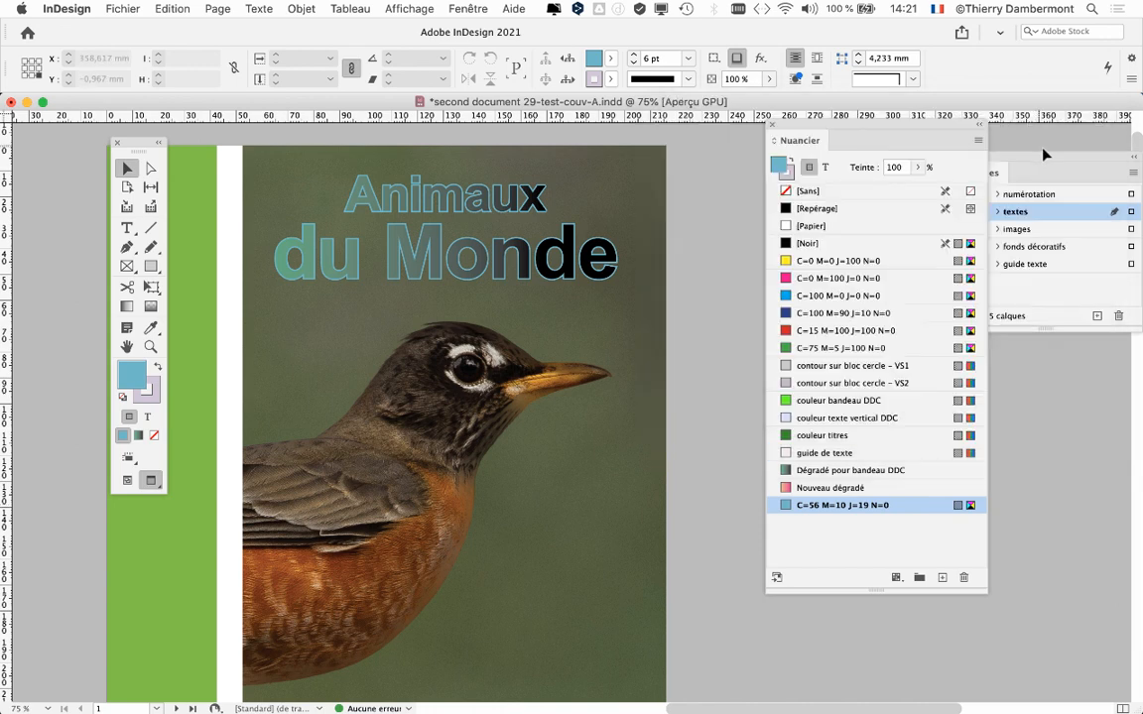
# Lighten the title outline's swatch to C=19 M=3 J=7 N=0.
pyautogui.doubleClick(917, 506)
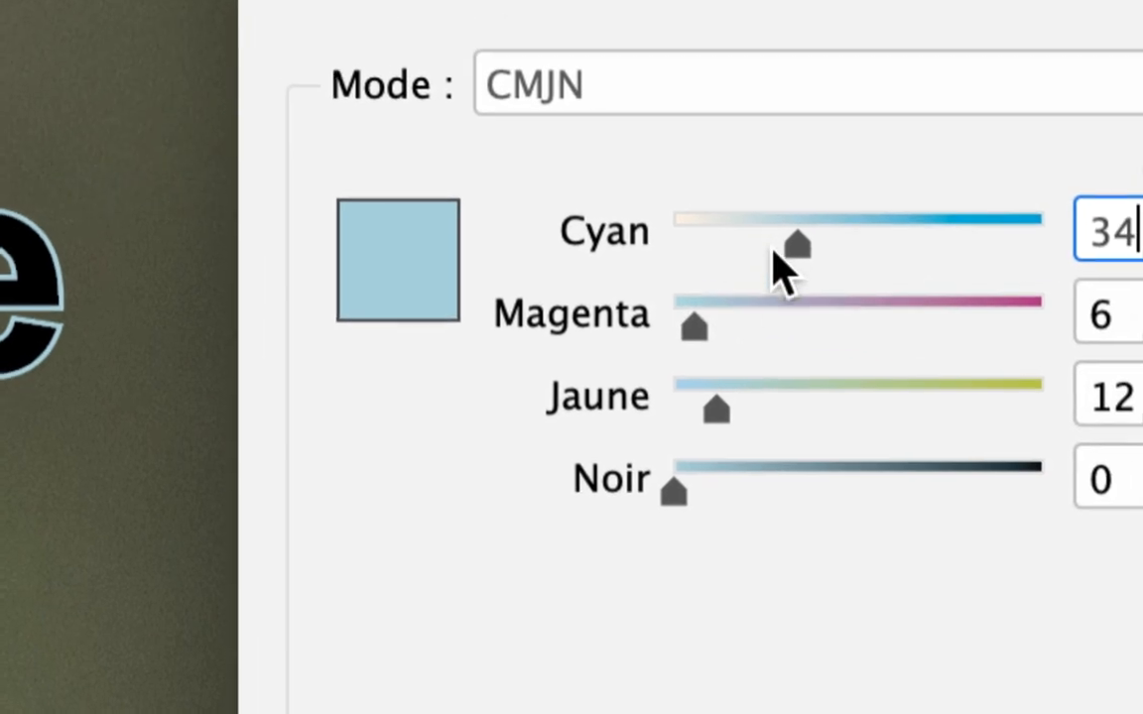
pyautogui.moveTo(833, 207); pyautogui.dragTo(927, 193)
pyautogui.moveTo(790, 248); pyautogui.dragTo(671, 256)
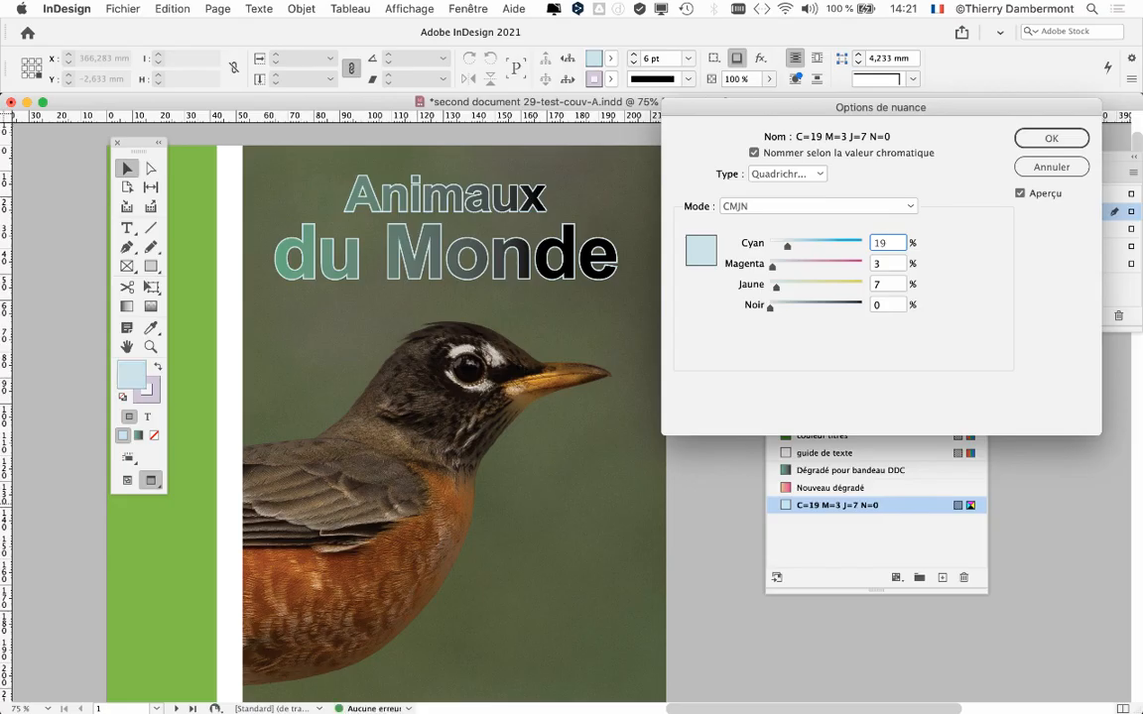
pyautogui.press('Return')
pyautogui.click(419, 374)
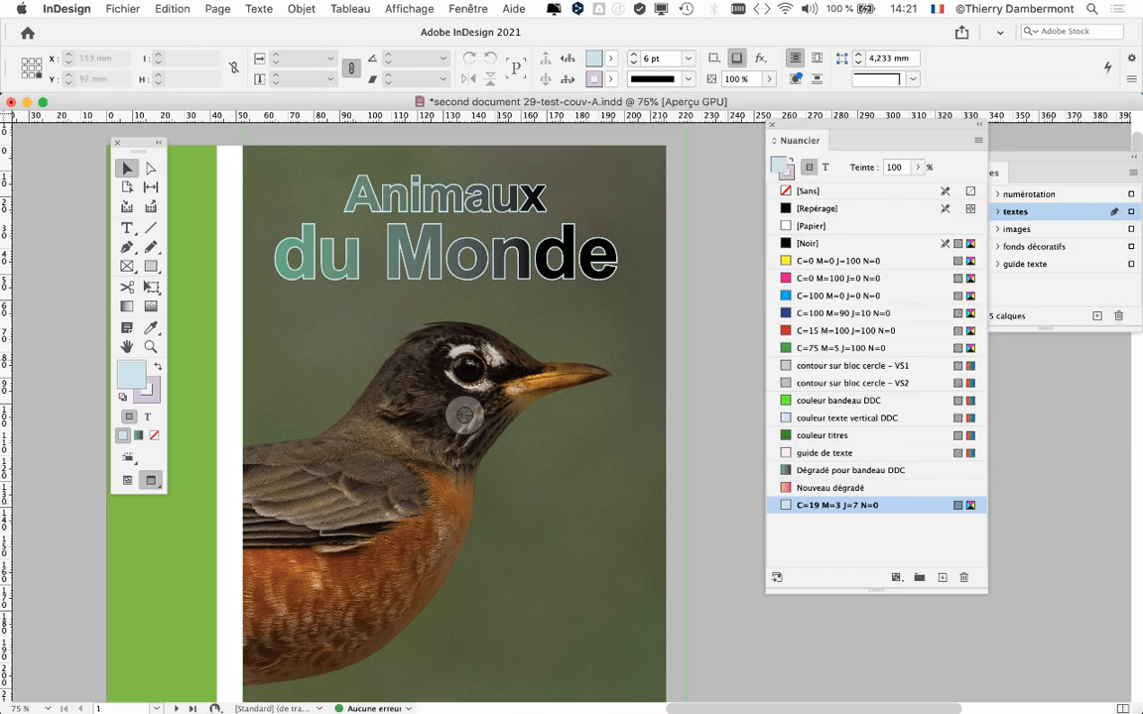
# Move the tools clear of the page and set the outline swatch to C=63 M=11 J=25 N=0.
pyautogui.moveTo(138, 142); pyautogui.dragTo(67, 150)
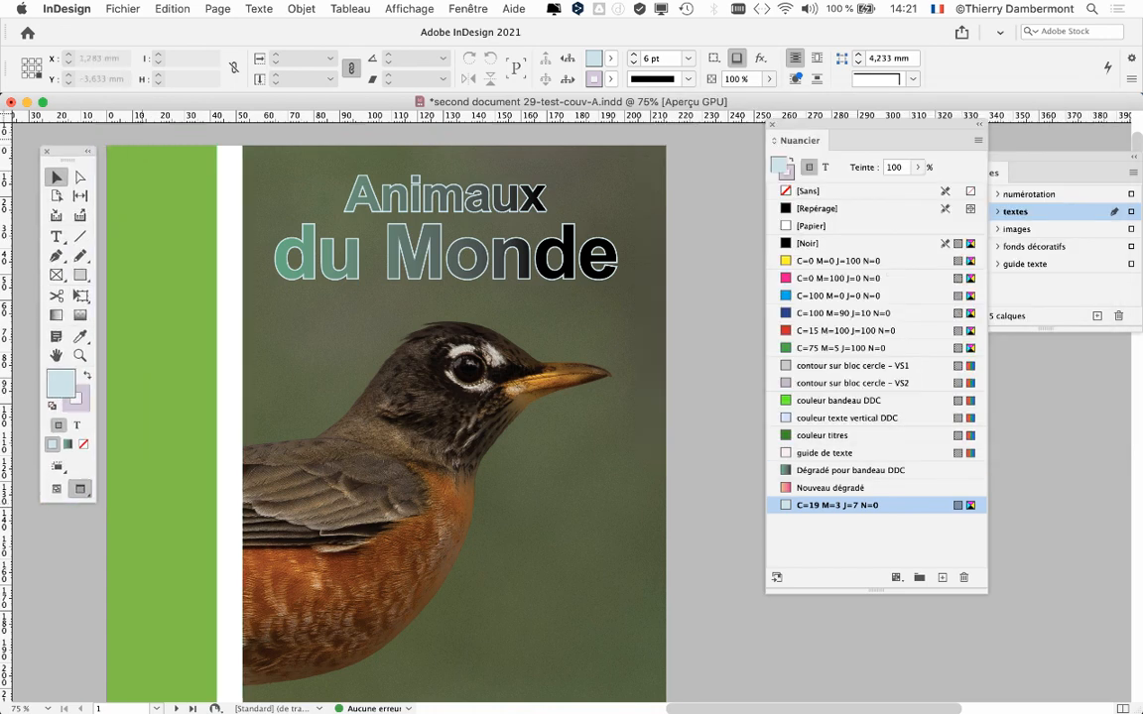
pyautogui.doubleClick(846, 506)
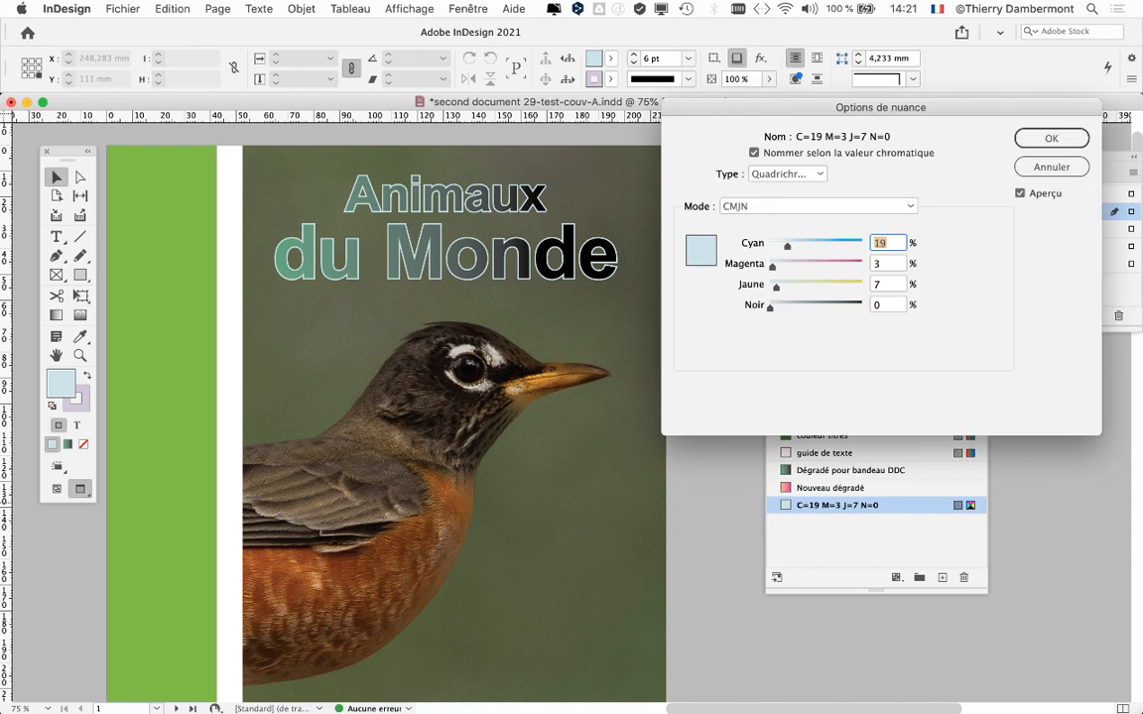
pyautogui.moveTo(788, 246); pyautogui.dragTo(827, 247)
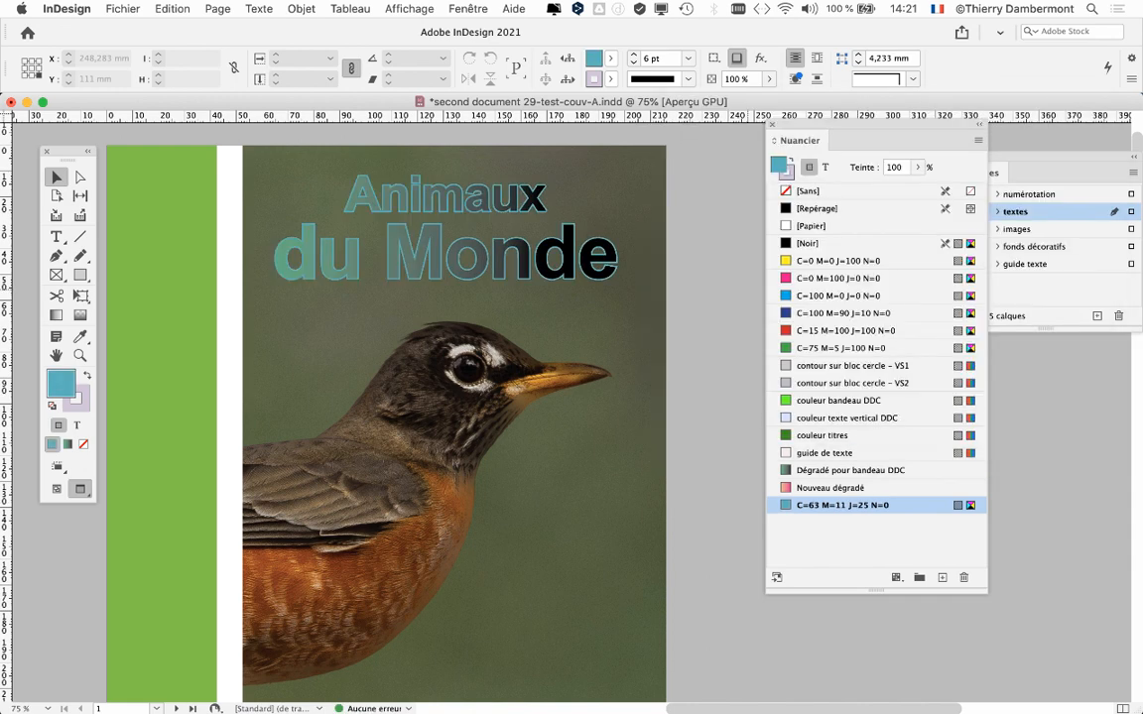
pyautogui.press('Return')
# Select the three circular lion images and move them together to the right, to X 193,551 mm and Y 266,7 mm.
pyautogui.press('super+minus')
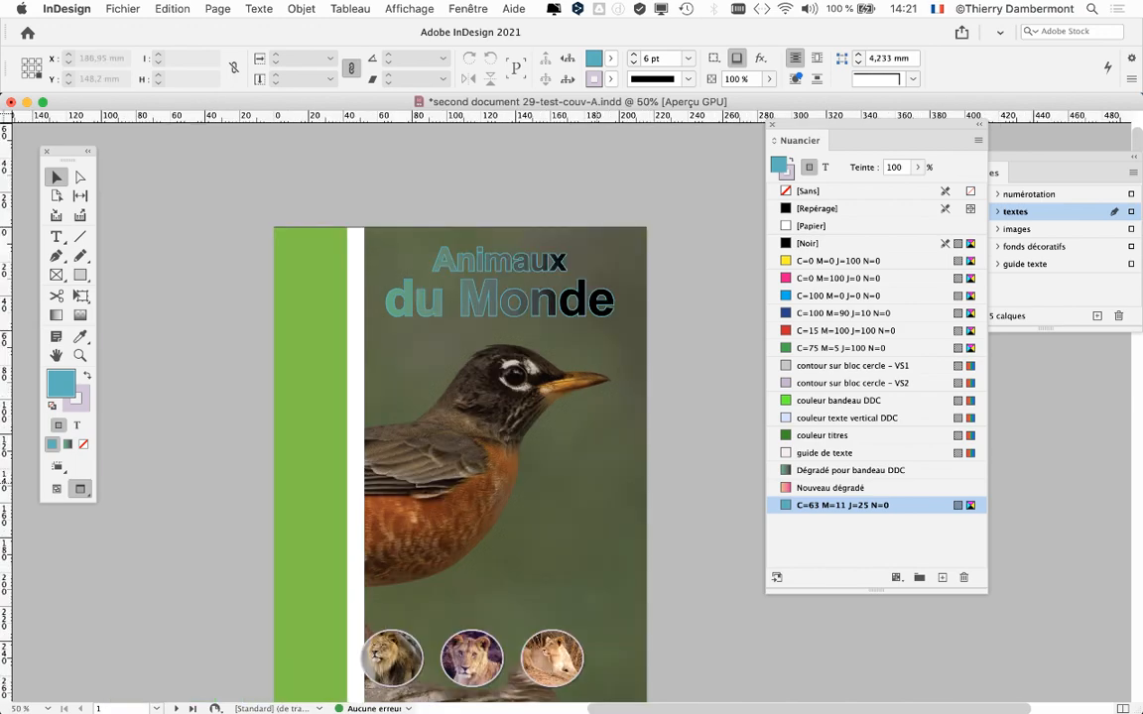
pyautogui.scroll(-5, 462, 412)
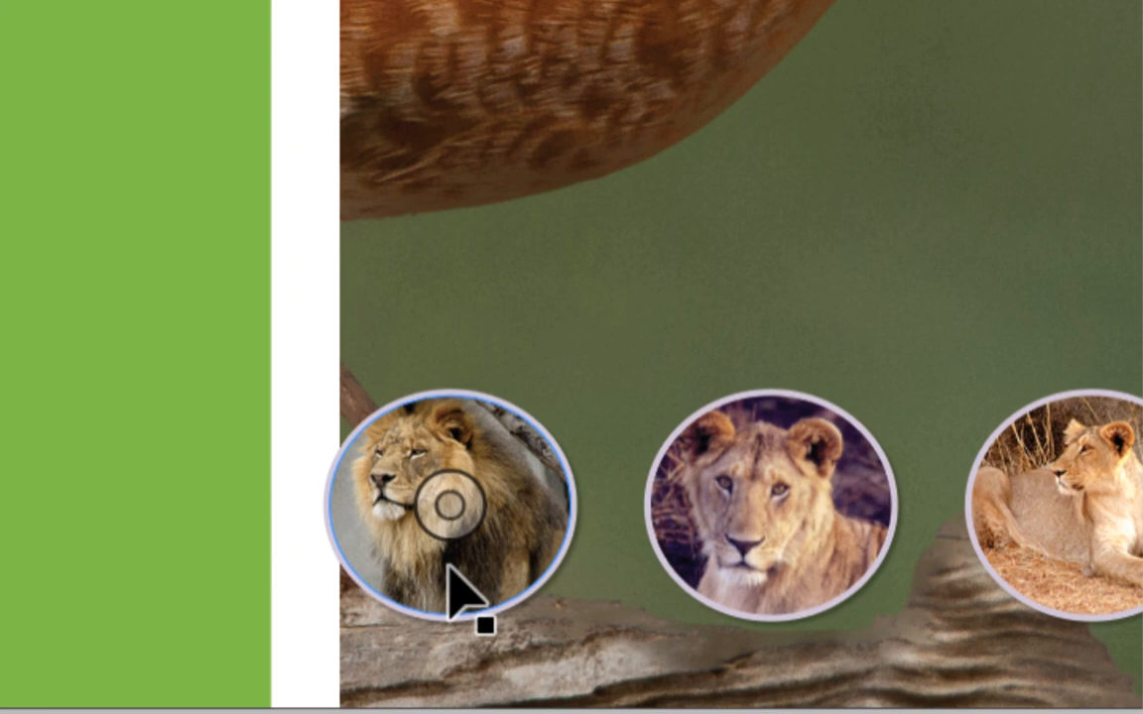
pyautogui.click(459, 583)
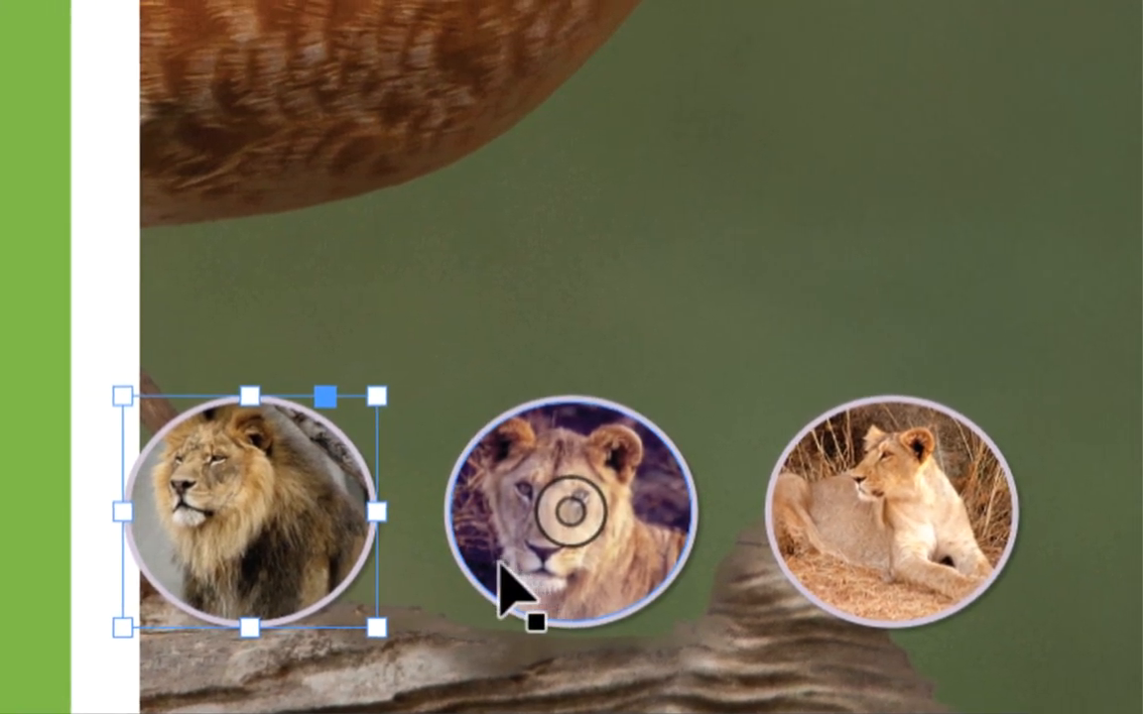
pyautogui.keyDown('shift'); pyautogui.click(506, 568); pyautogui.keyUp('shift')
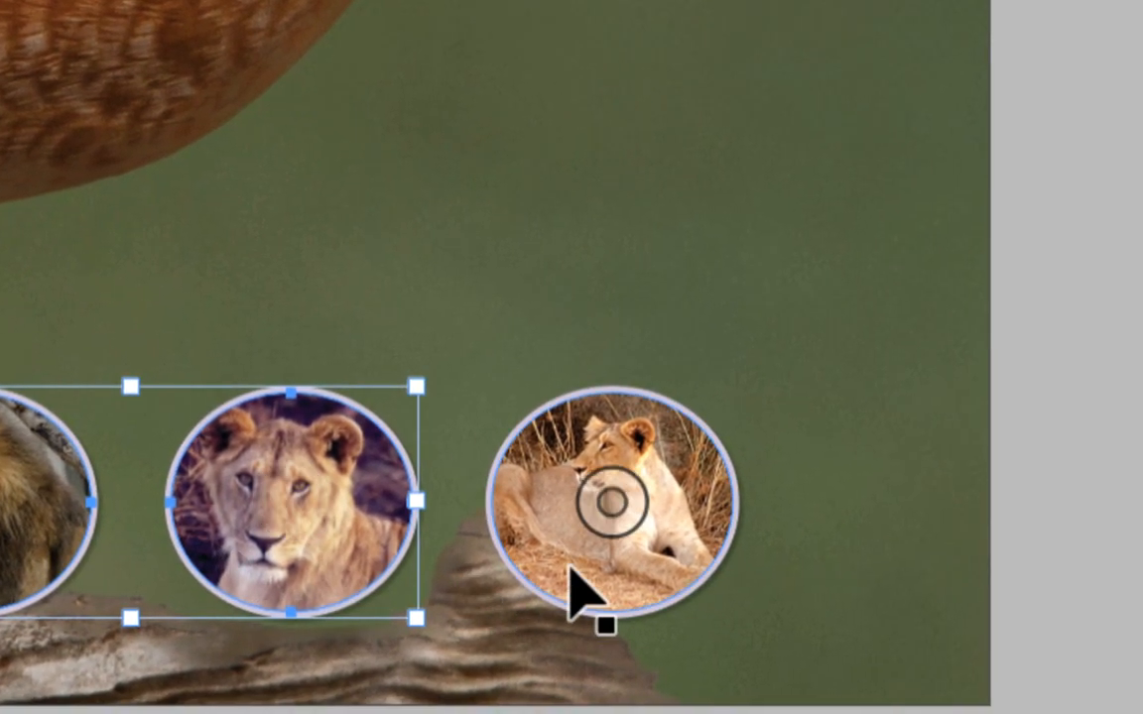
pyautogui.keyDown('shift'); pyautogui.click(576, 592); pyautogui.keyUp('shift')
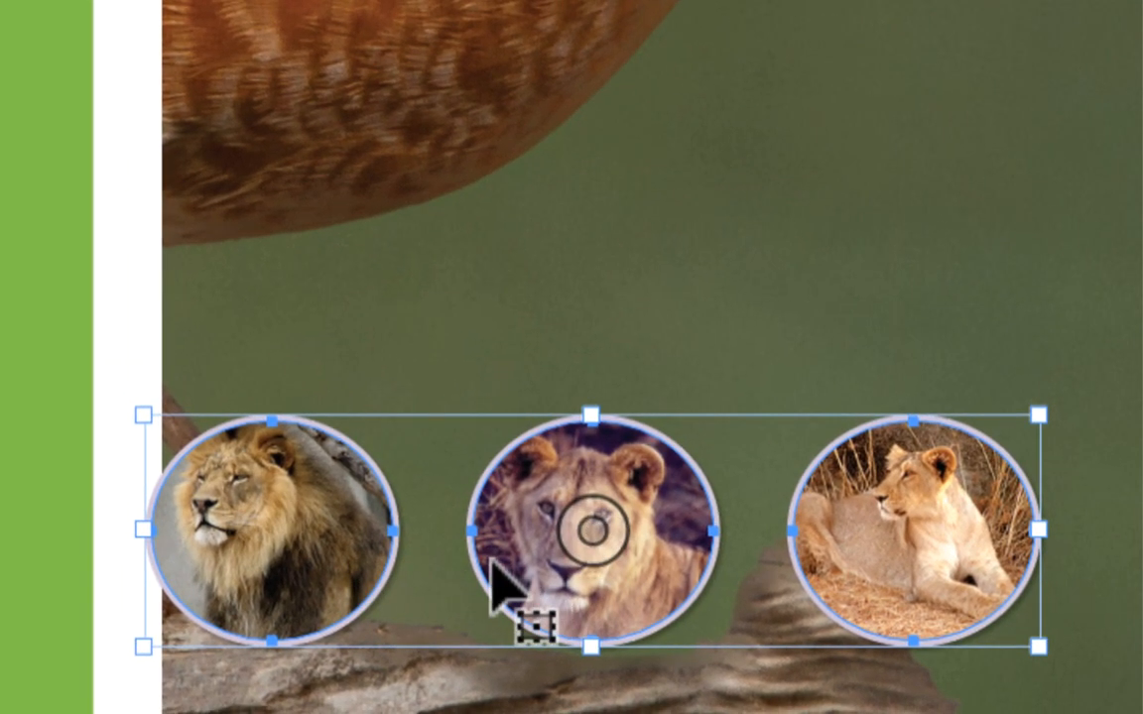
pyautogui.moveTo(493, 573); pyautogui.dragTo(599, 586)
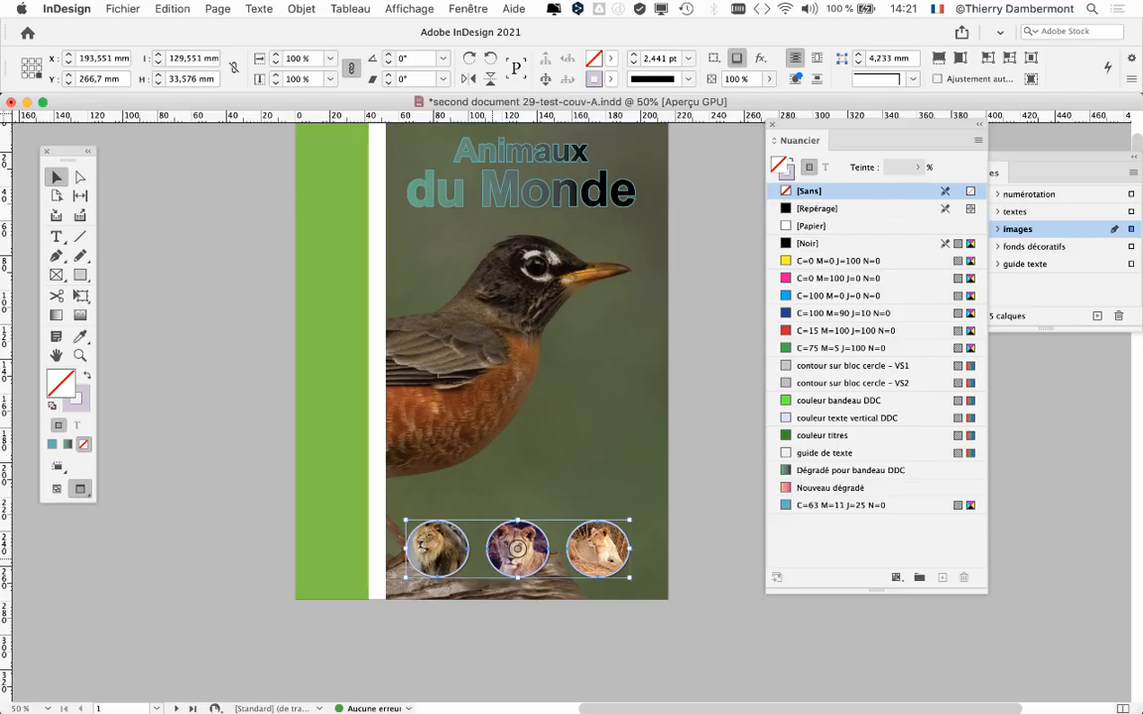
pyautogui.click(625, 564)
pyautogui.moveTo(499, 561); pyautogui.dragTo(503, 561)
pyautogui.press('super+z')
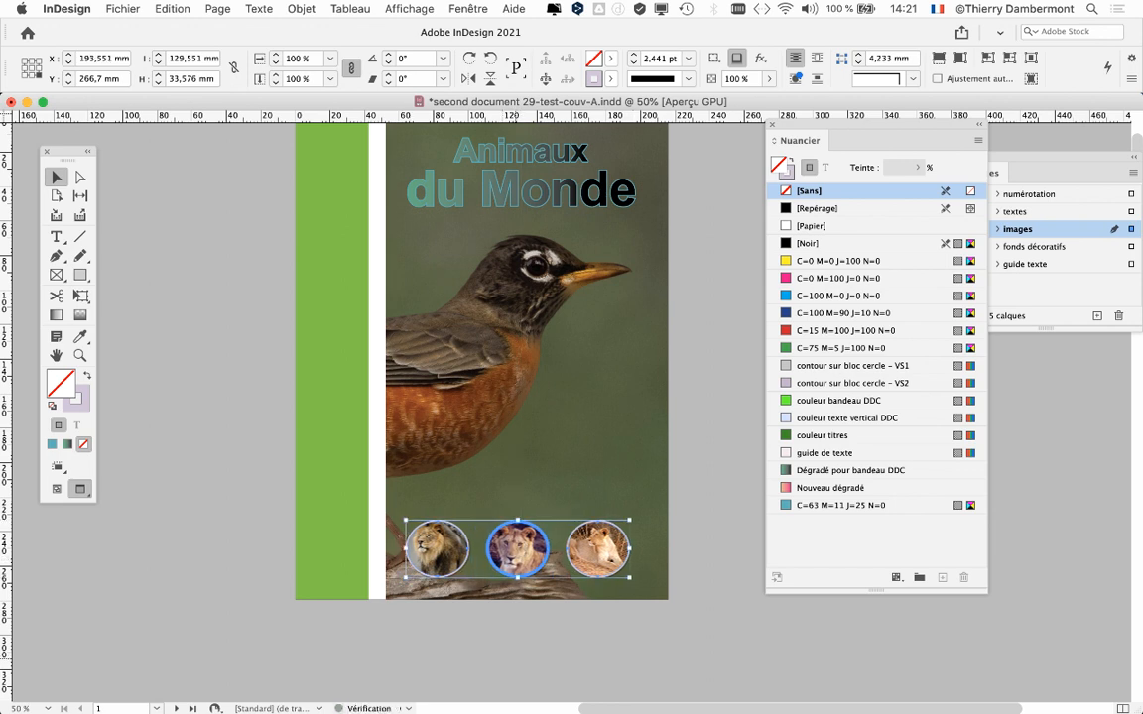
# Deselect the lion images and save the cover document under its existing name.
pyautogui.press('super+shift+a')
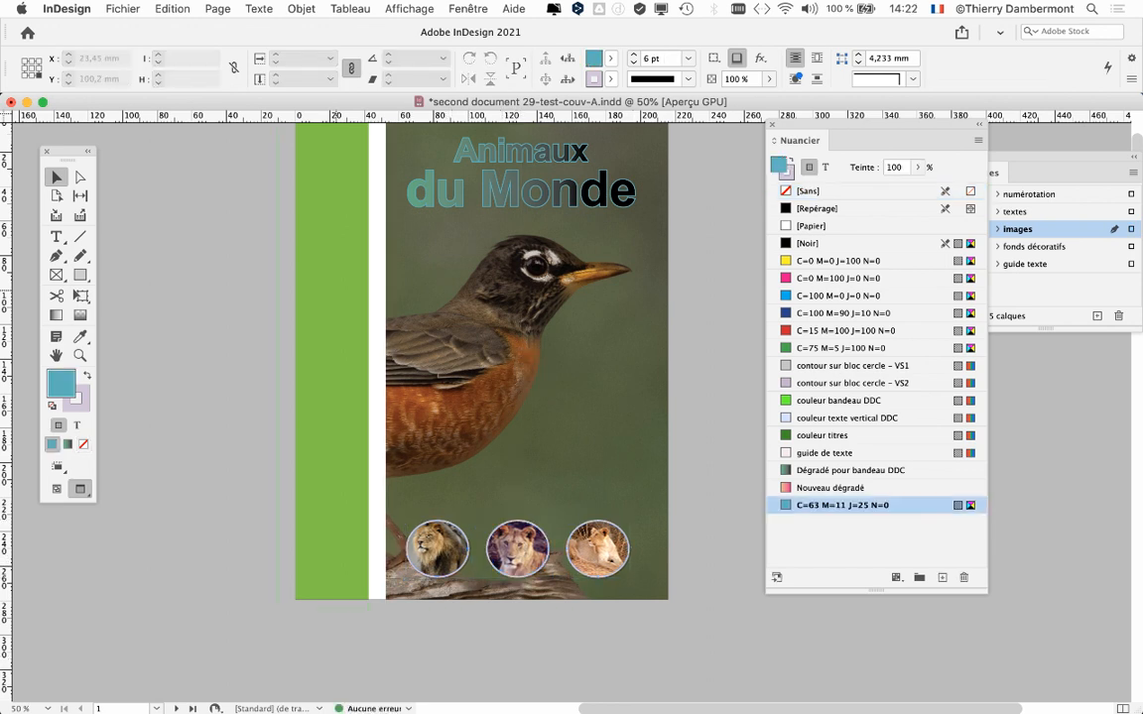
pyautogui.scroll(3, 311, 365)
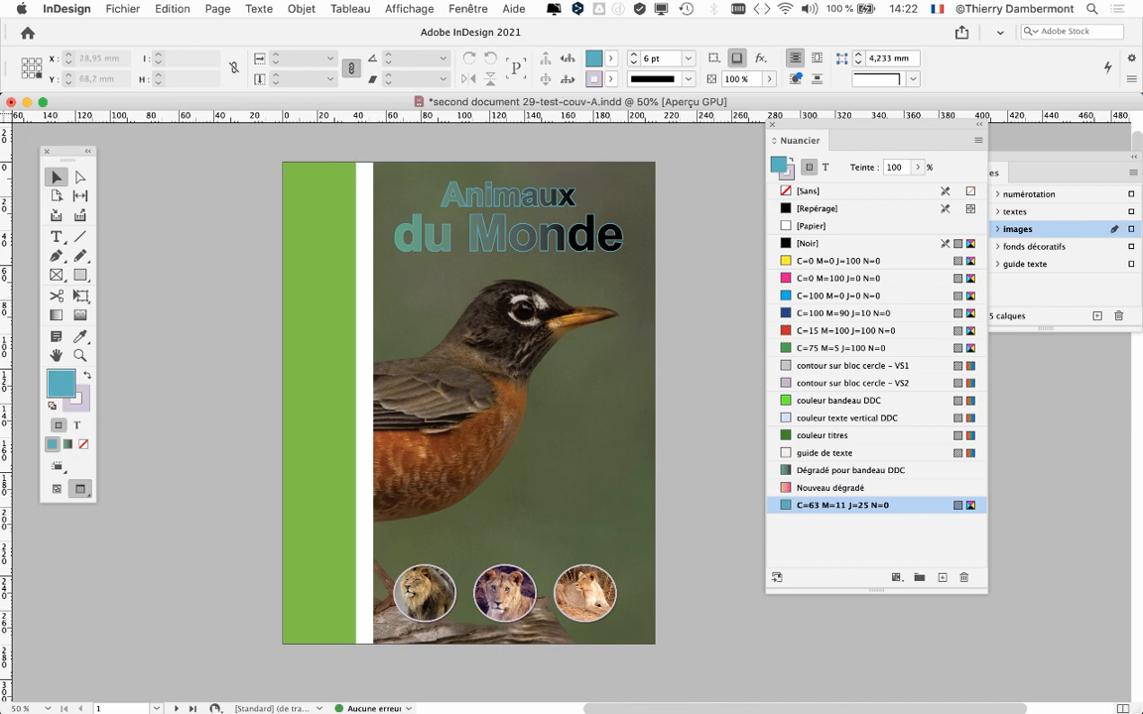
pyautogui.click(123, 8)
pyautogui.click(149, 112)
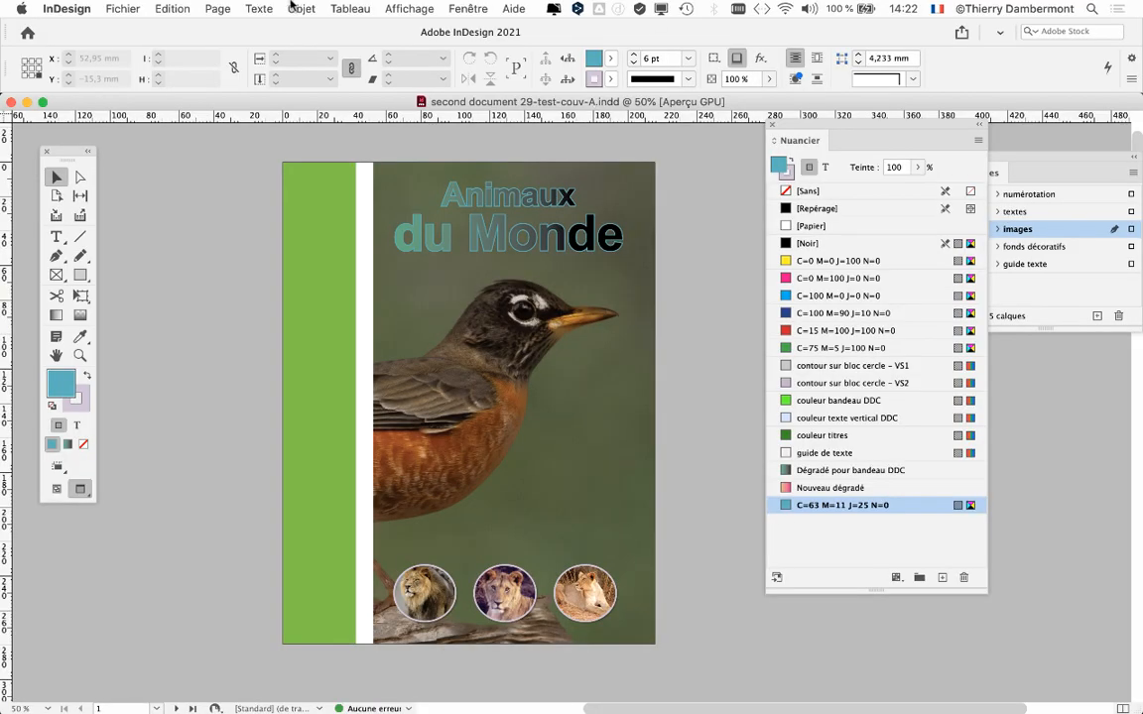
# Save a copy of the cover as "second document 29-test-couv-B.indd" in the folder "Dossier second document 21".
pyautogui.click(123, 7)
pyautogui.click(171, 127)
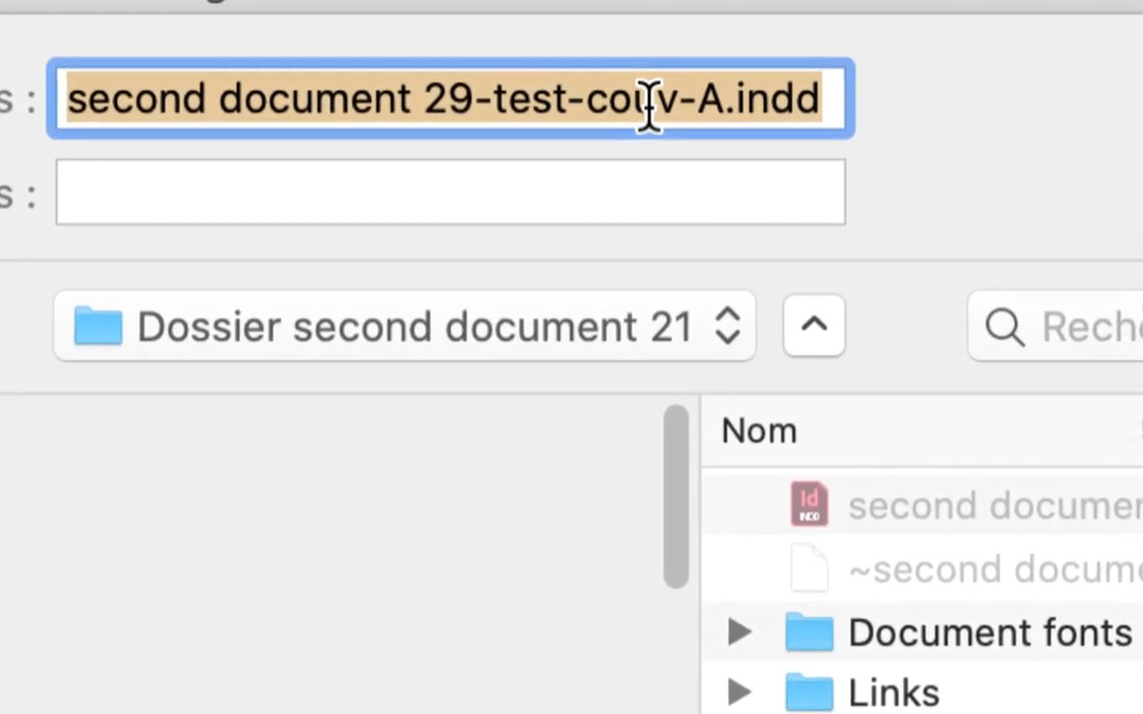
pyautogui.click(658, 104)
pyautogui.doubleClick(663, 104)
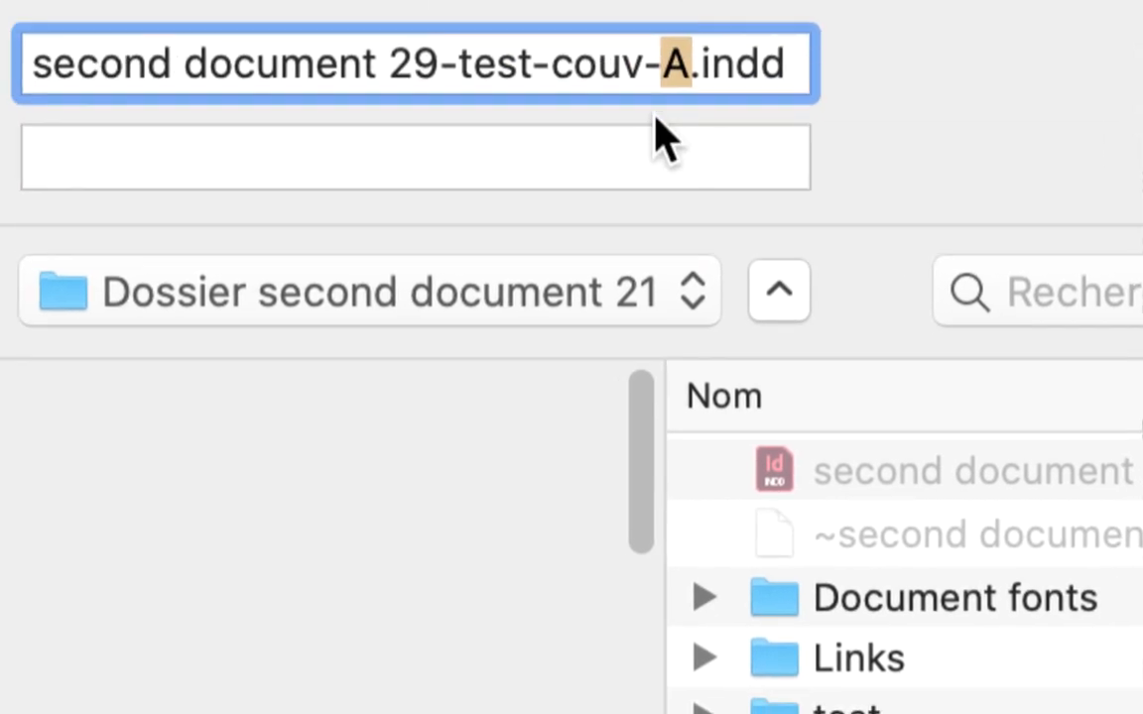
pyautogui.write('B')
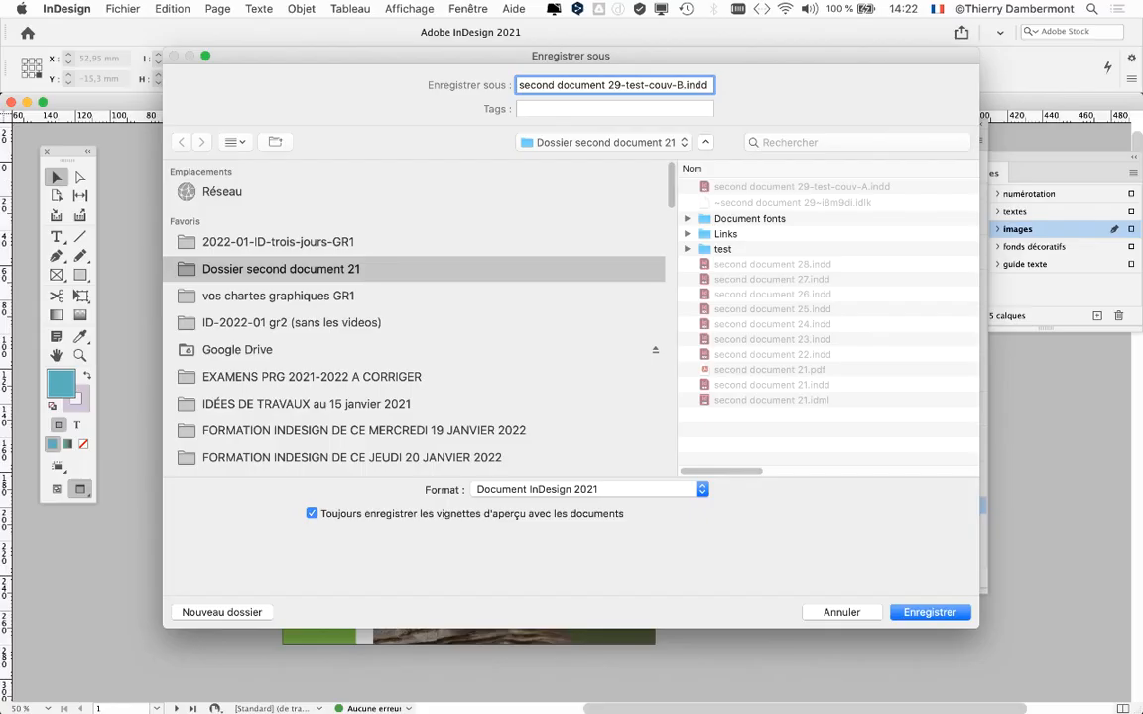
pyautogui.press('Return')
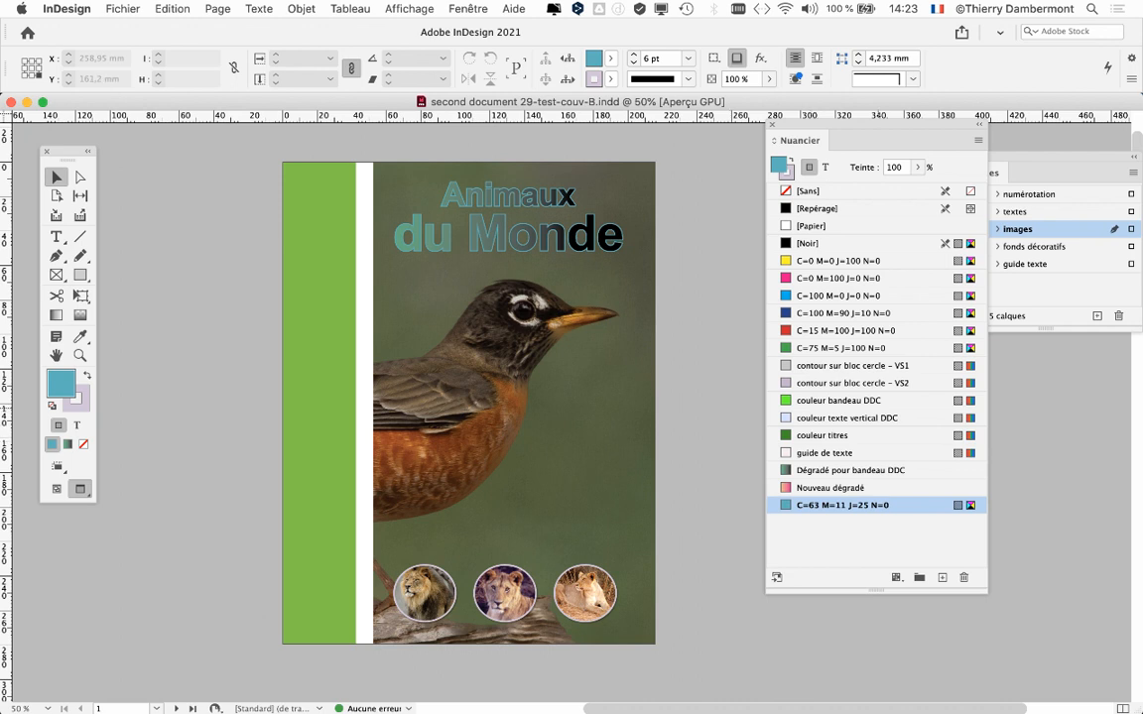
# Place the pebble texture-stone JPG from the Links folder into the cover's green vertical band.
pyautogui.click(320, 153)
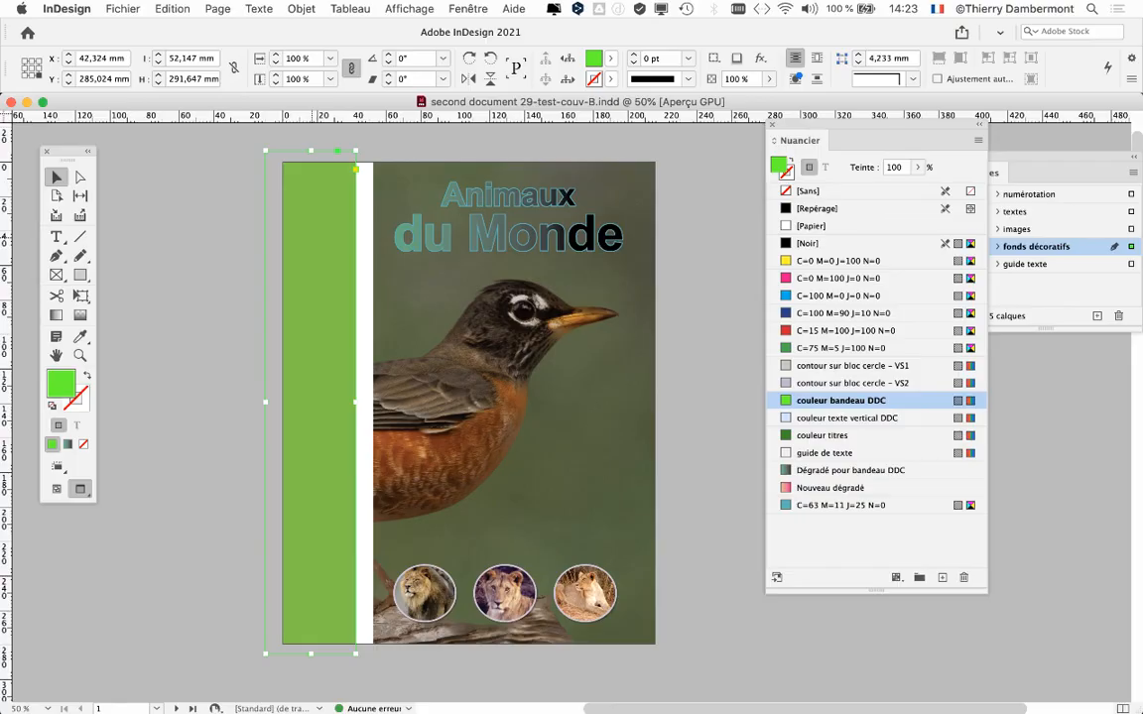
pyautogui.press('super+d')
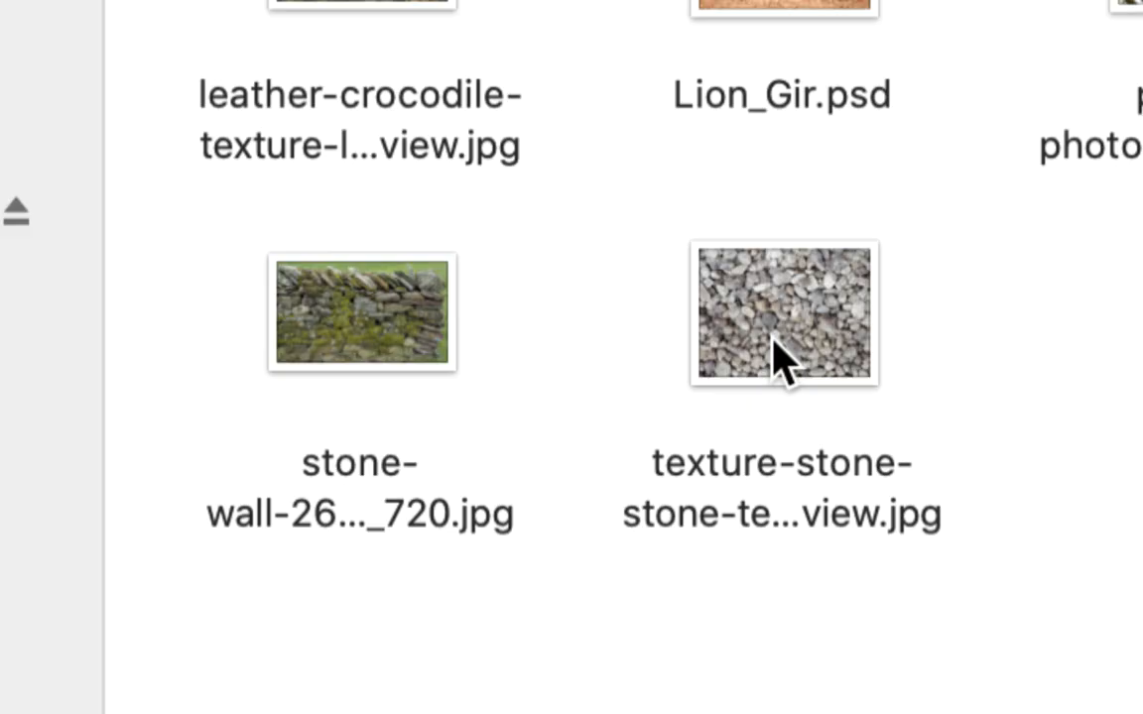
pyautogui.click(773, 340)
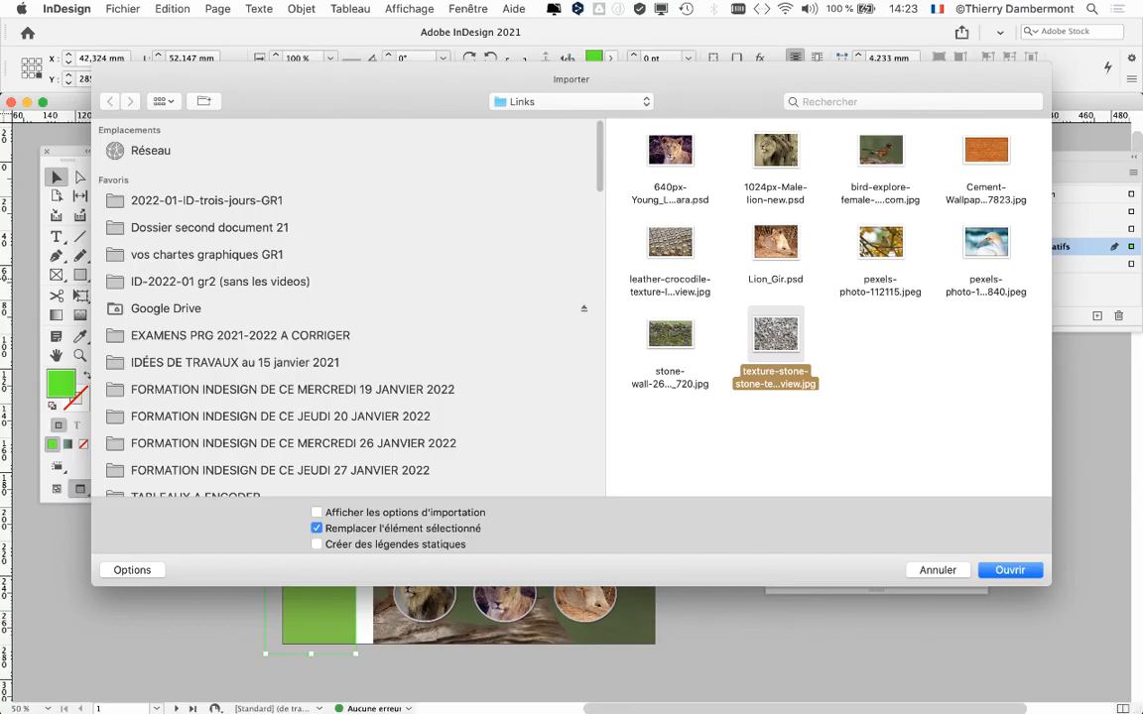
pyautogui.press('Return')
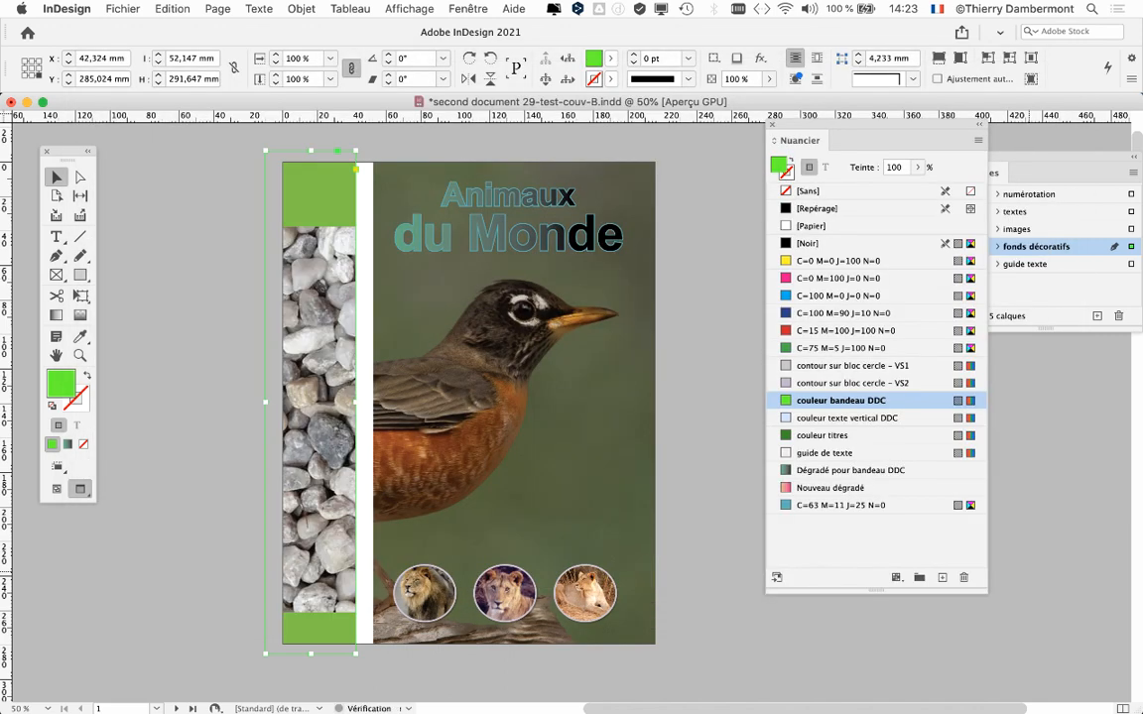
# Fit the pebble image proportionally so that it fills the entire vertical band frame.
pyautogui.click(300, 9)
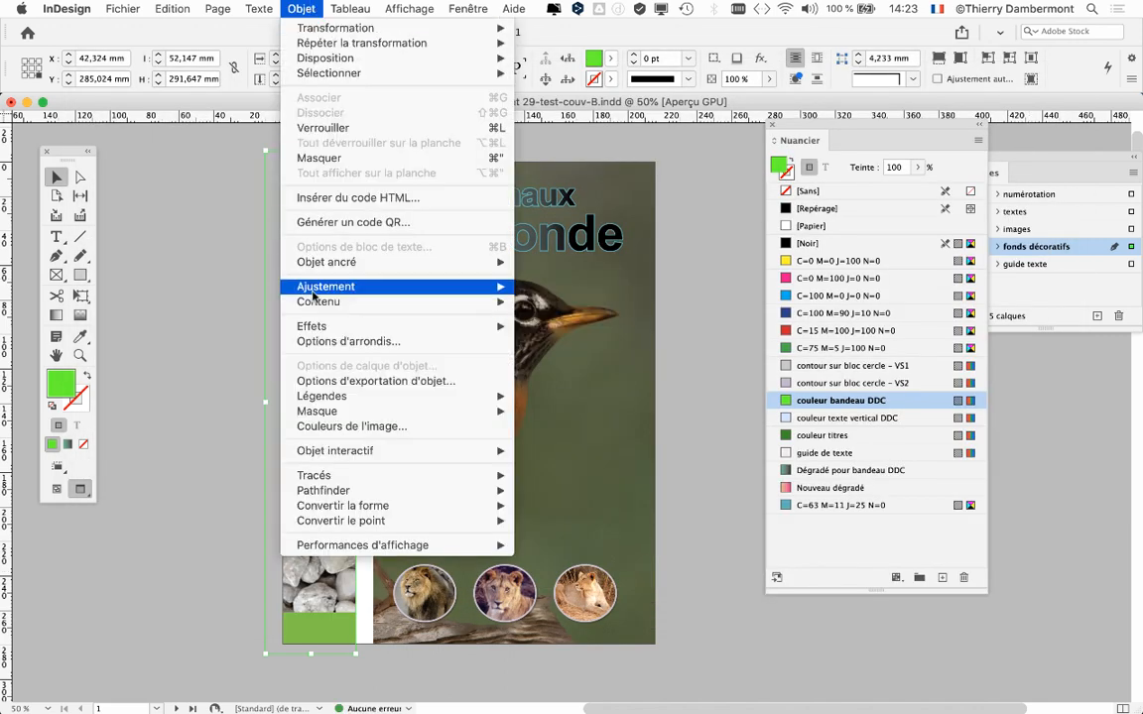
pyautogui.moveTo(409, 282)
pyautogui.click(566, 288)
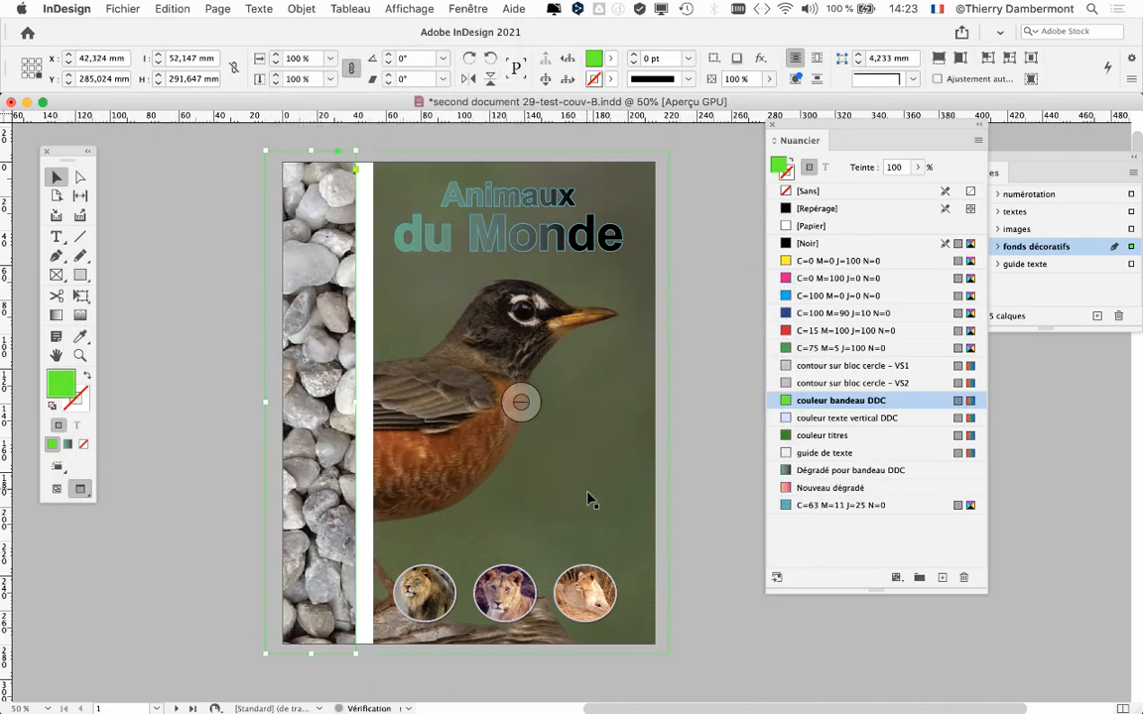
# Shift the view to show empty pasteboard beside the pebble band and move the swatches off the cover page.
pyautogui.press('super+minus')
pyautogui.press('super+equal')
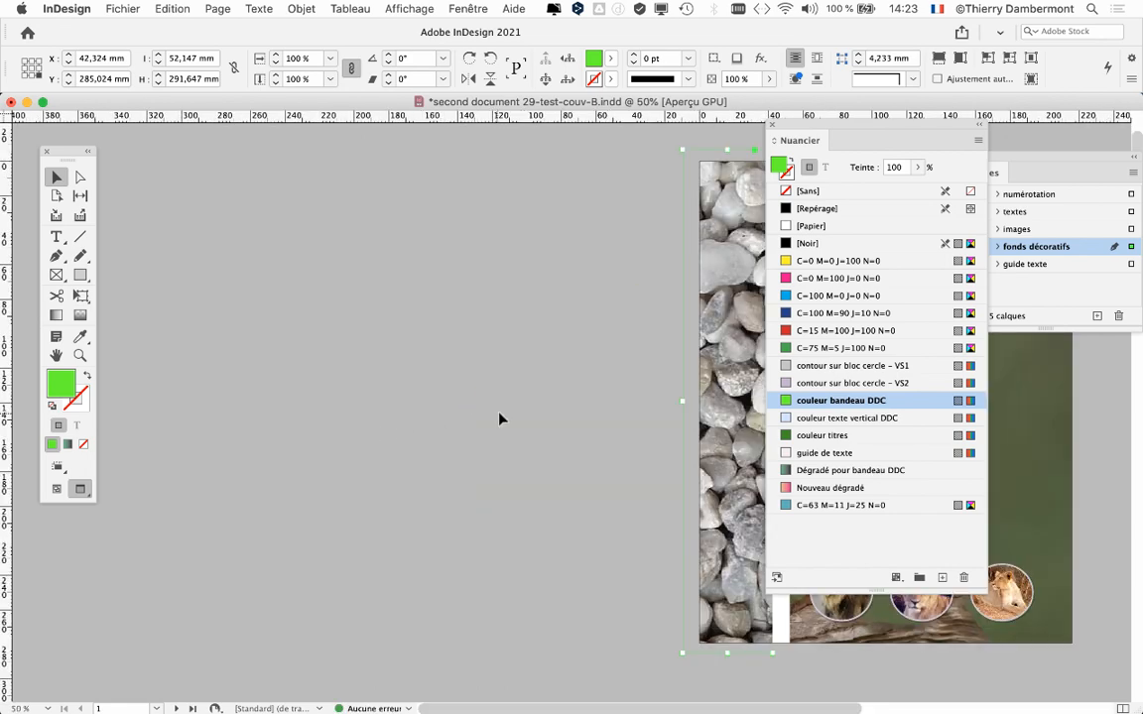
pyautogui.moveTo(863, 124); pyautogui.dragTo(319, 595)
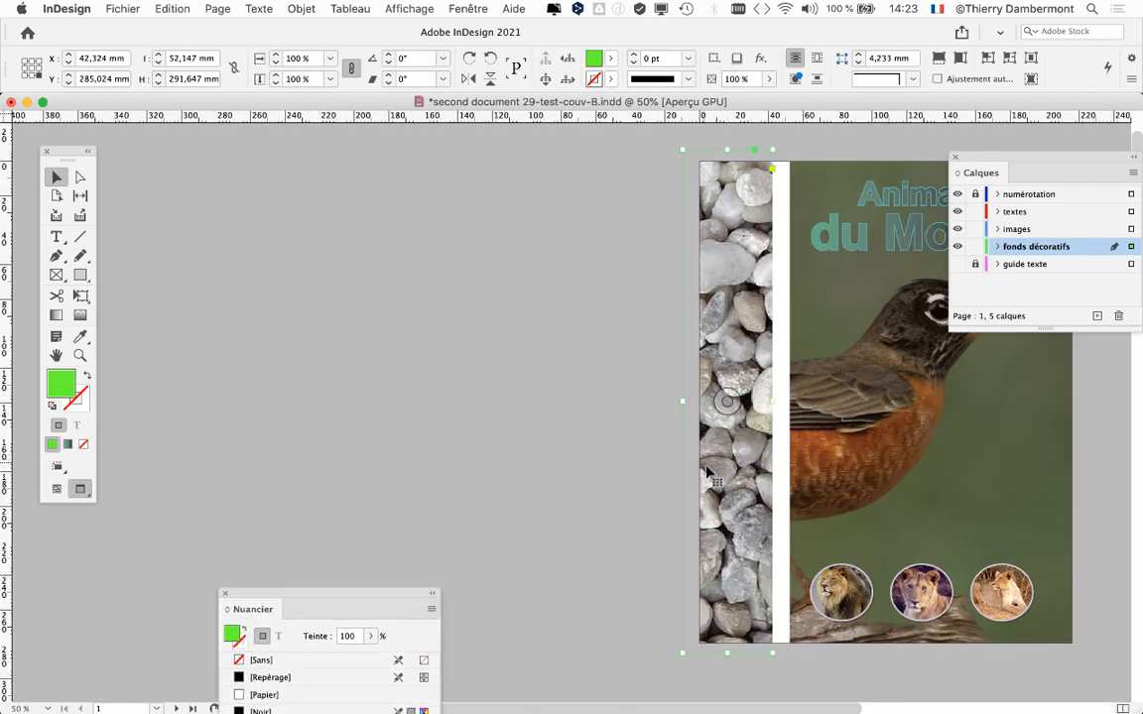
# Try repositioning the pebble image inside the vertical band frame, then undo the move.
pyautogui.doubleClick(708, 466)
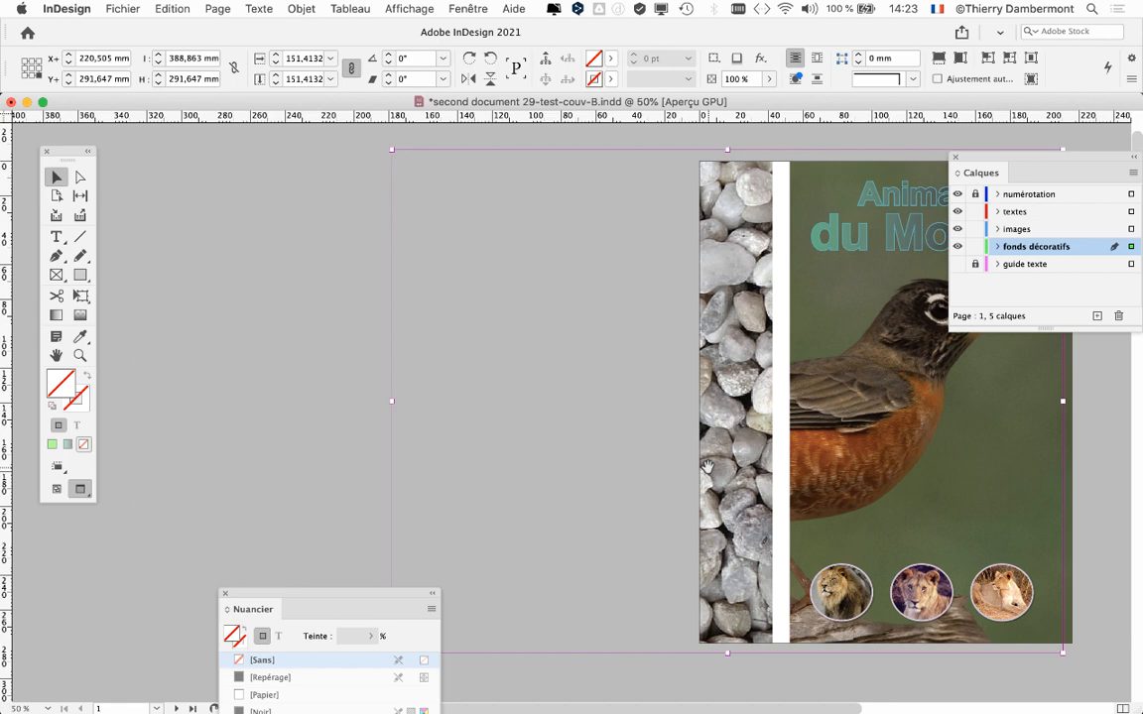
pyautogui.moveTo(707, 466); pyautogui.dragTo(844, 480)
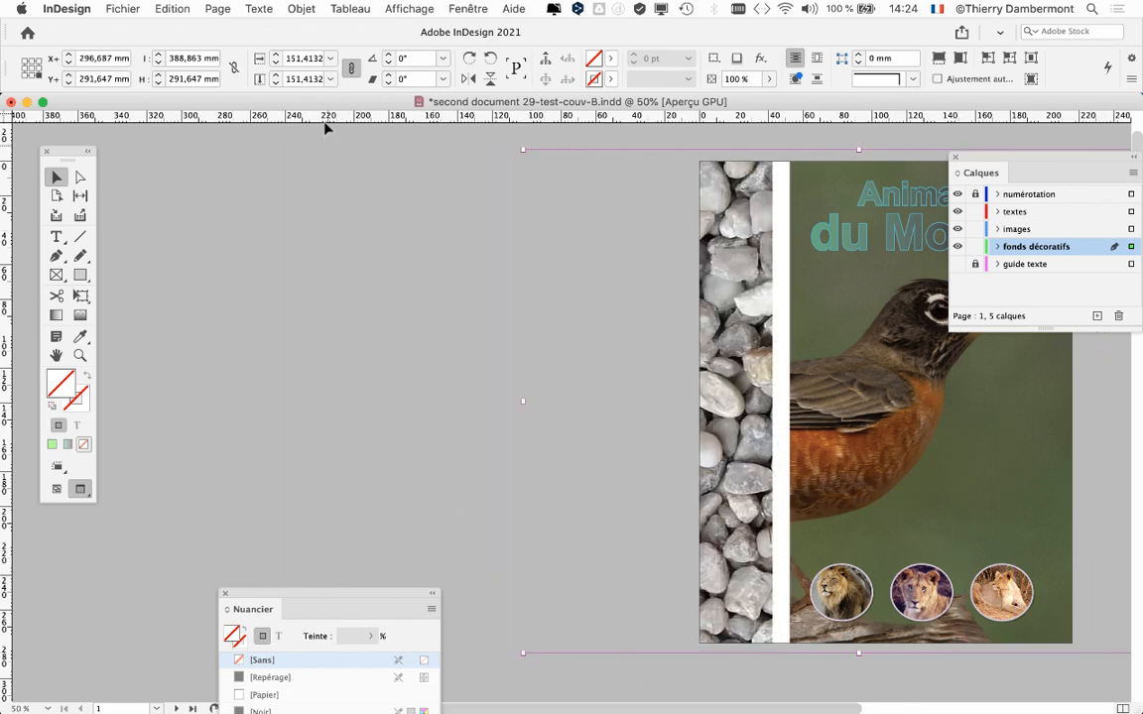
pyautogui.click(171, 9)
pyautogui.click(175, 30)
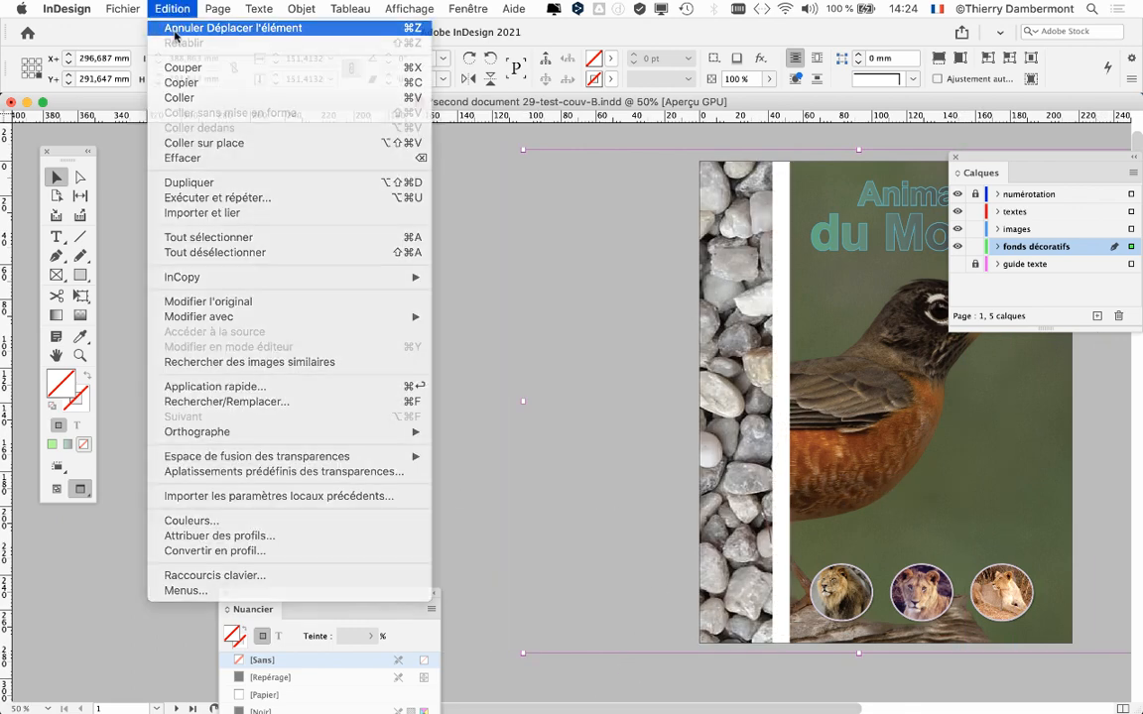
pyautogui.click(283, 327)
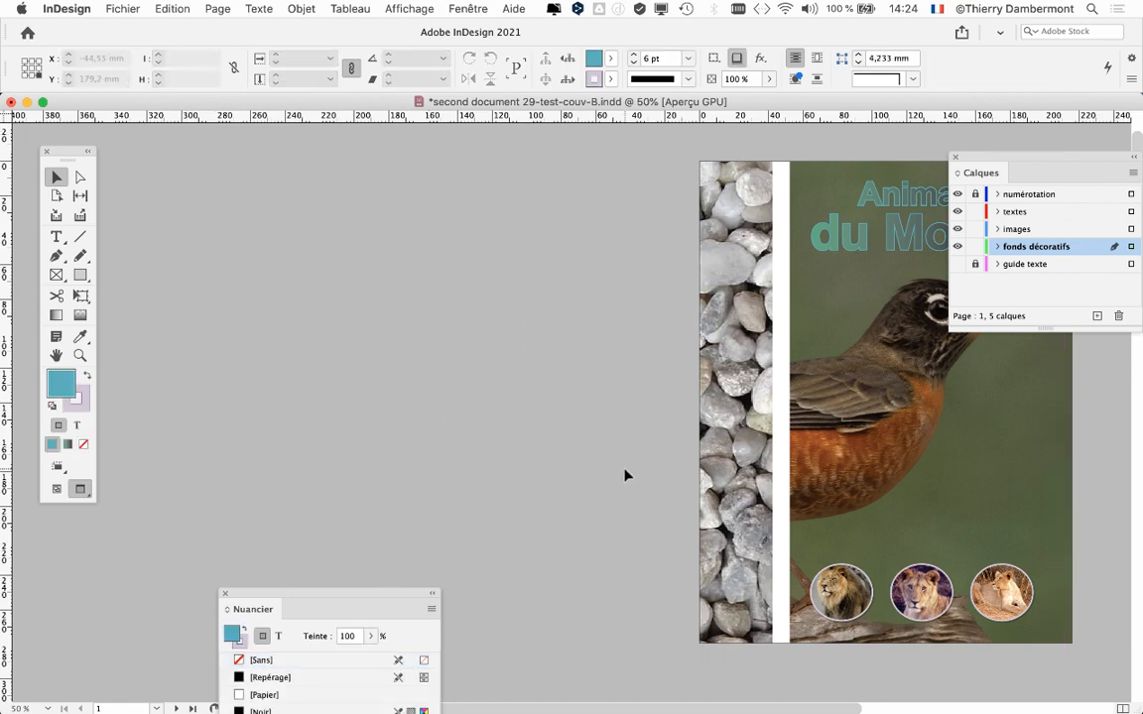
# Deselect everything, check the whole cover and save version B of the document.
pyautogui.press('super+minus')
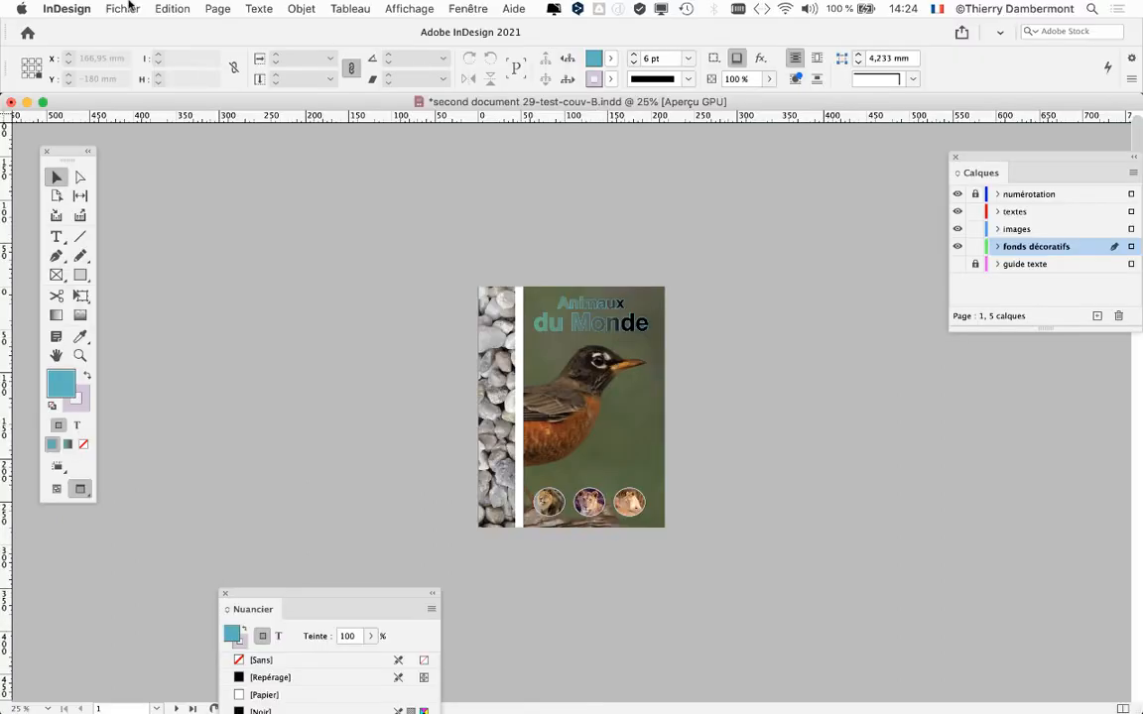
pyautogui.click(125, 7)
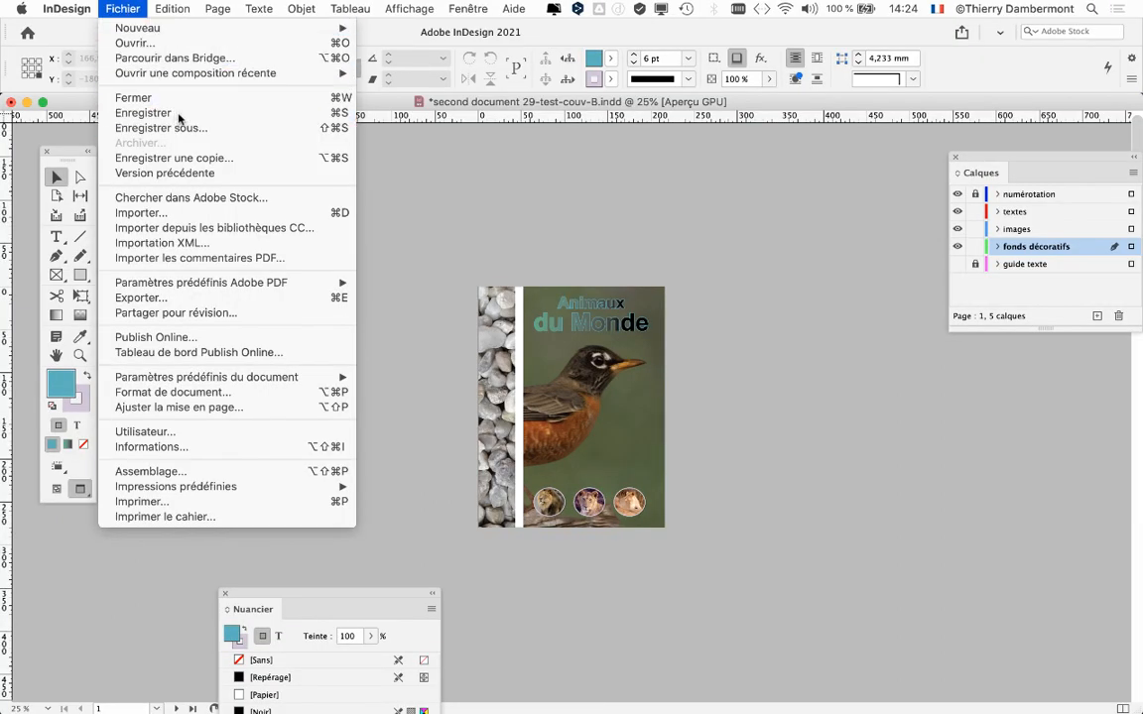
pyautogui.click(144, 113)
# Save the document under the new name "second document 29-test-couv-C.indd" in the folder "Dossier second document 21".
pyautogui.click(154, 8)
pyautogui.moveTo(131, 6)
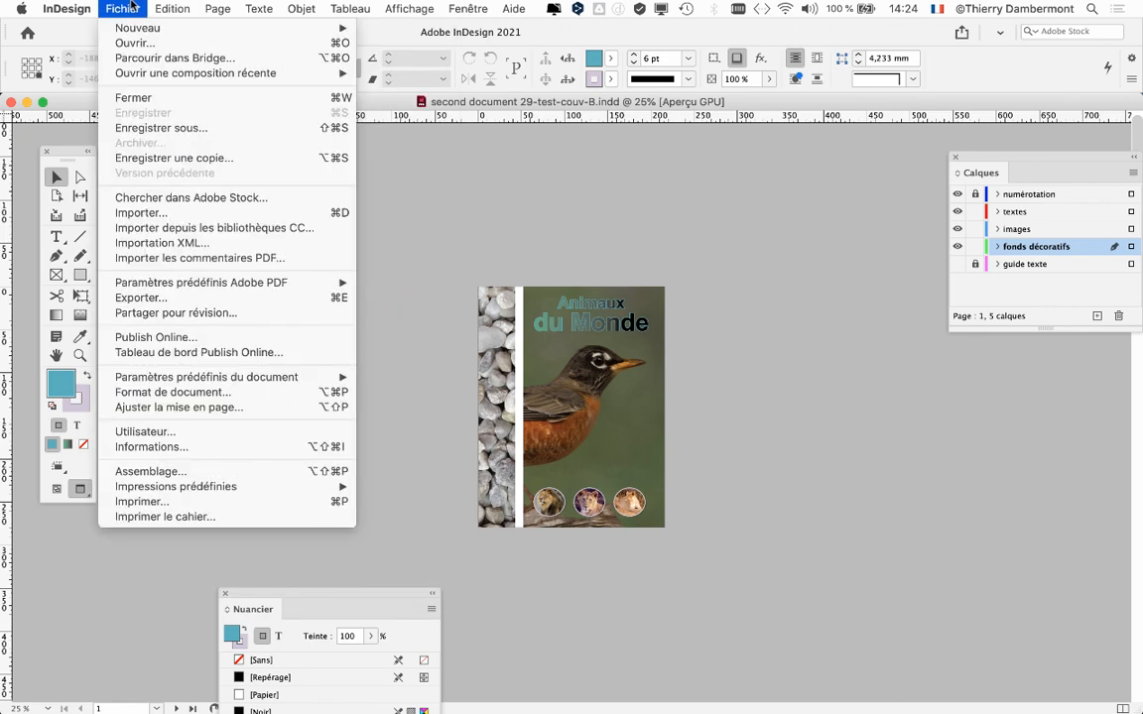
pyautogui.click(144, 127)
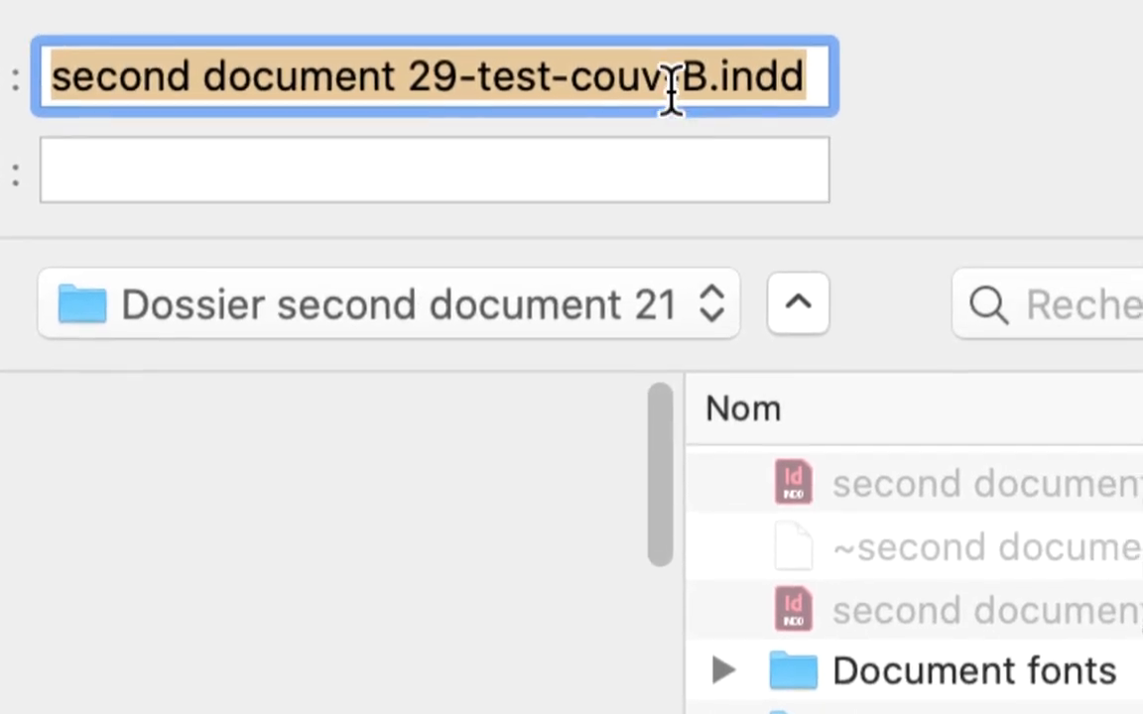
pyautogui.click(736, 27)
pyautogui.doubleClick(739, 27)
pyautogui.write('C')
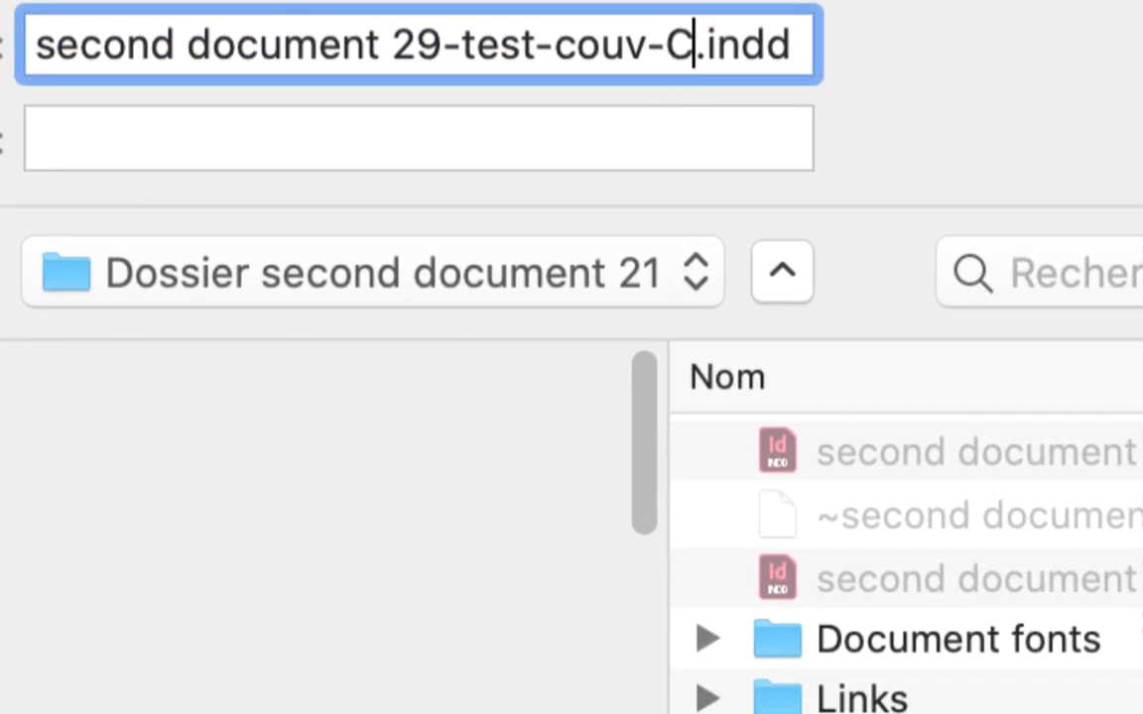
pyautogui.press('Return')
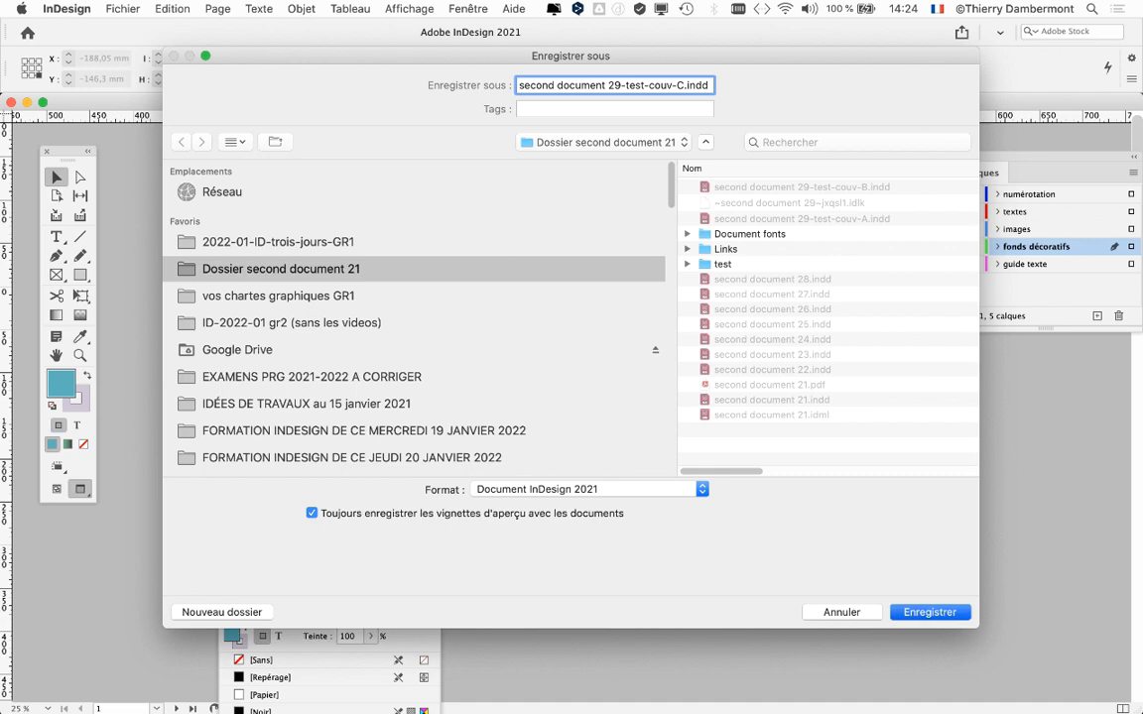
# Select the "Animaux du Monde" title frame and fill its text with the [Noir] swatch, with the swatches moved off the cover.
pyautogui.press('super+equal')
pyautogui.press('super+equal')
pyautogui.hscroll(10, 583, 377)
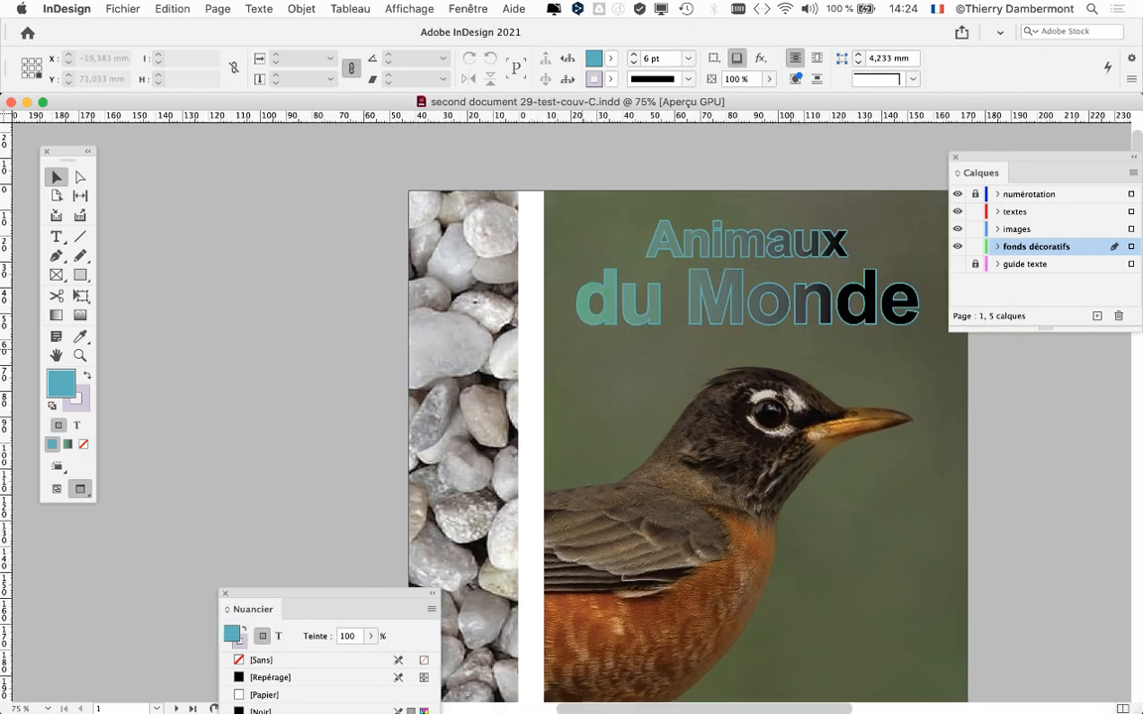
pyautogui.click(583, 396)
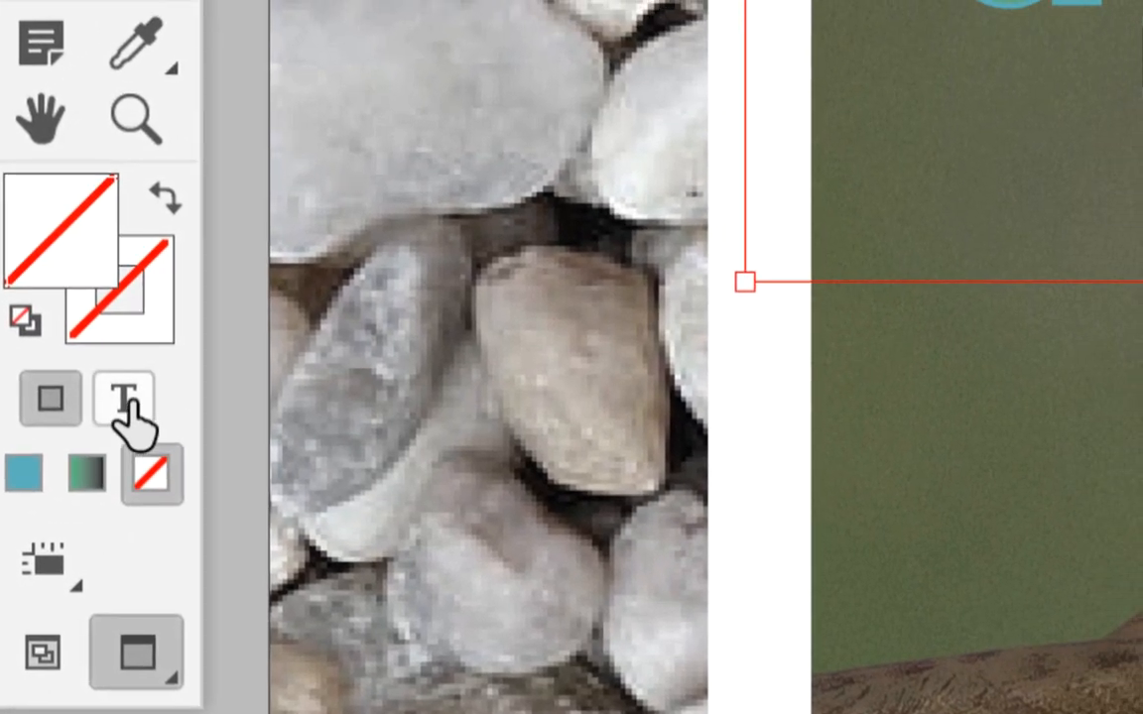
pyautogui.click(191, 338)
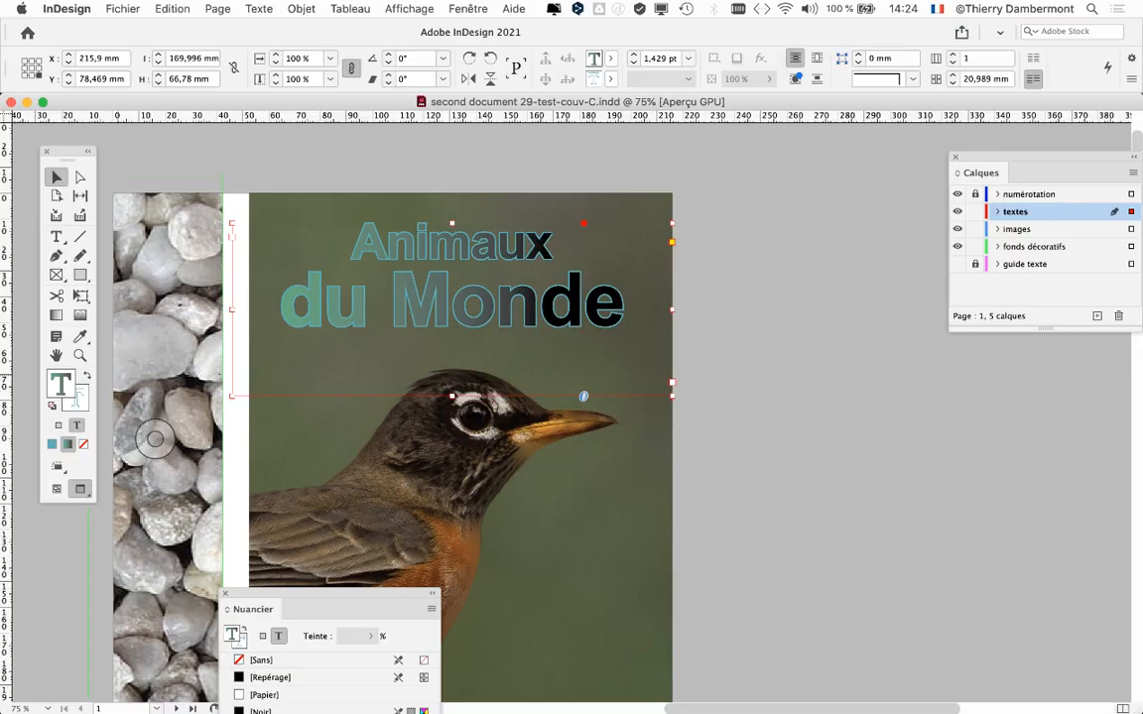
pyautogui.moveTo(298, 609); pyautogui.dragTo(774, 130)
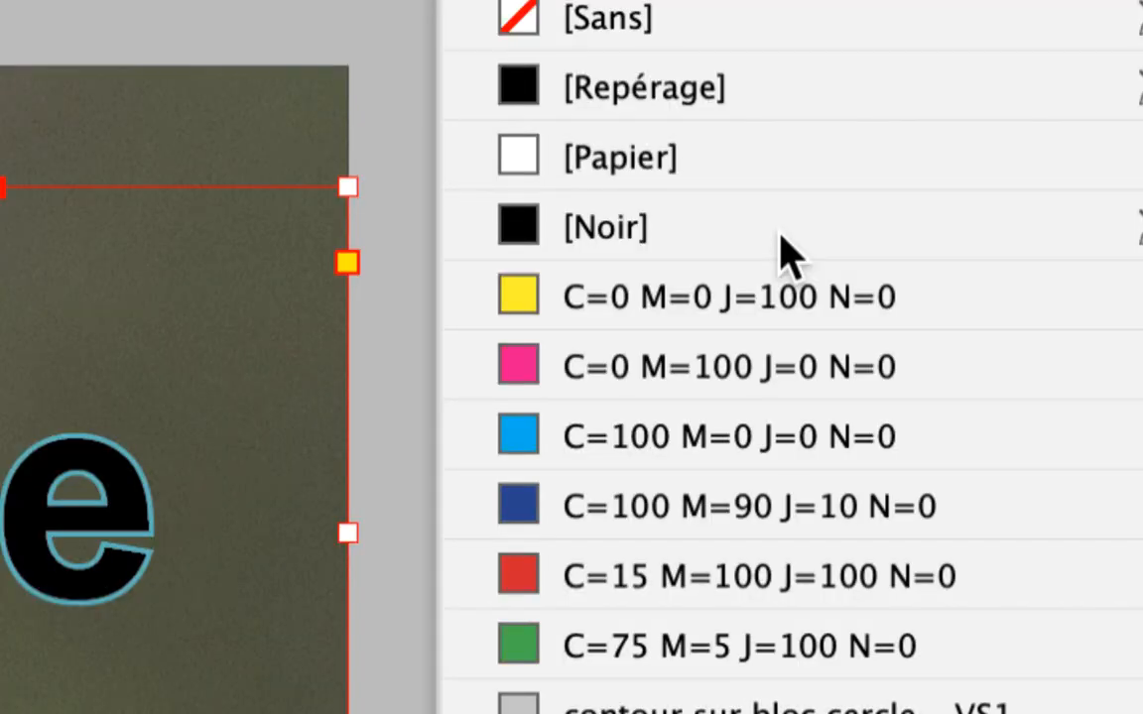
pyautogui.click(779, 251)
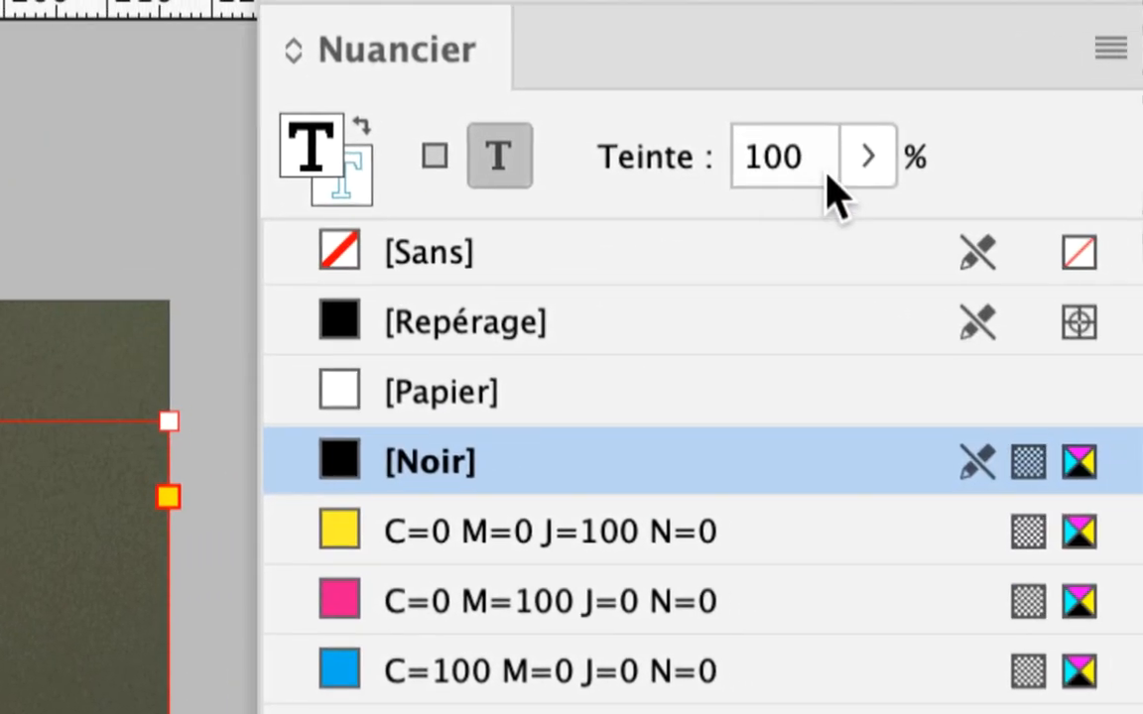
# Try black tints of 37%, 67% and 57% on the title text, then return the tint to 100%.
pyautogui.click(1113, 125)
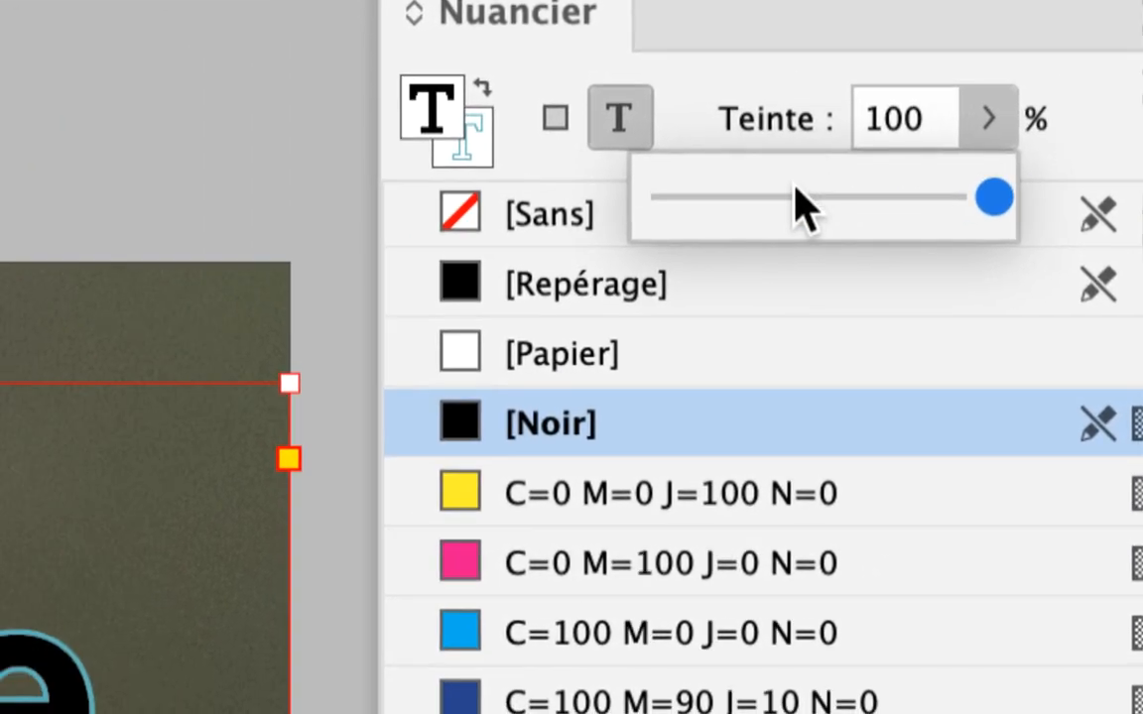
pyautogui.moveTo(794, 191)
pyautogui.mouseDown()
pyautogui.moveTo(739, 194)
pyautogui.moveTo(776, 199)
pyautogui.mouseUp()
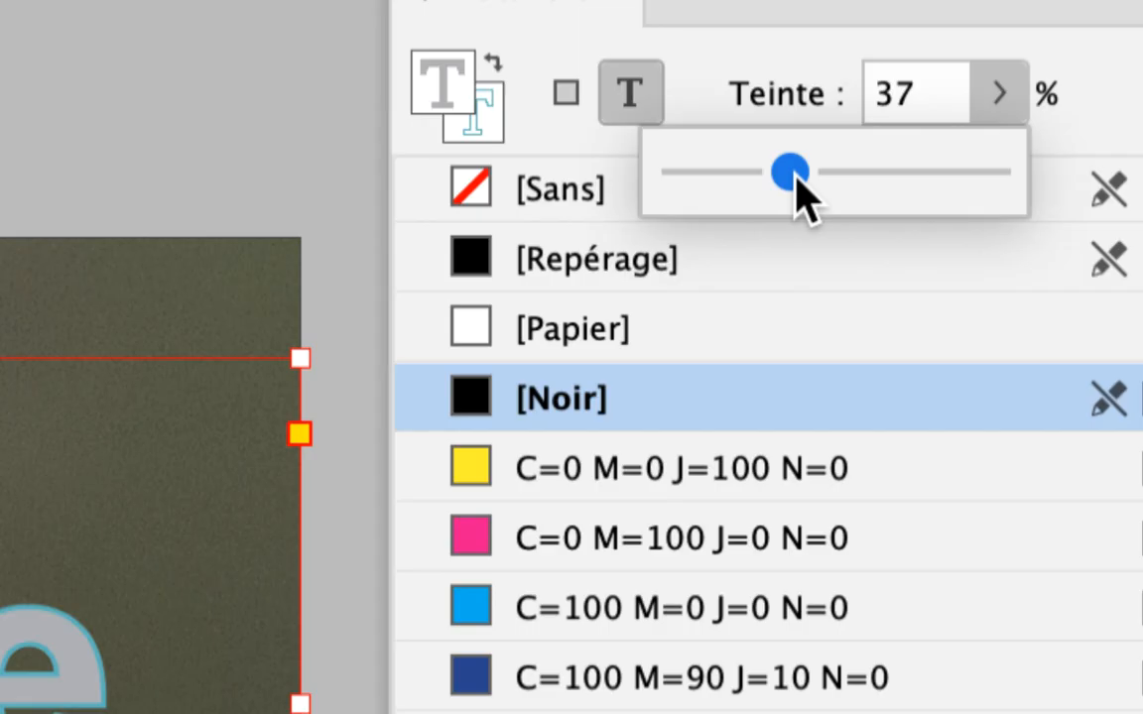
pyautogui.moveTo(798, 183); pyautogui.dragTo(826, 182)
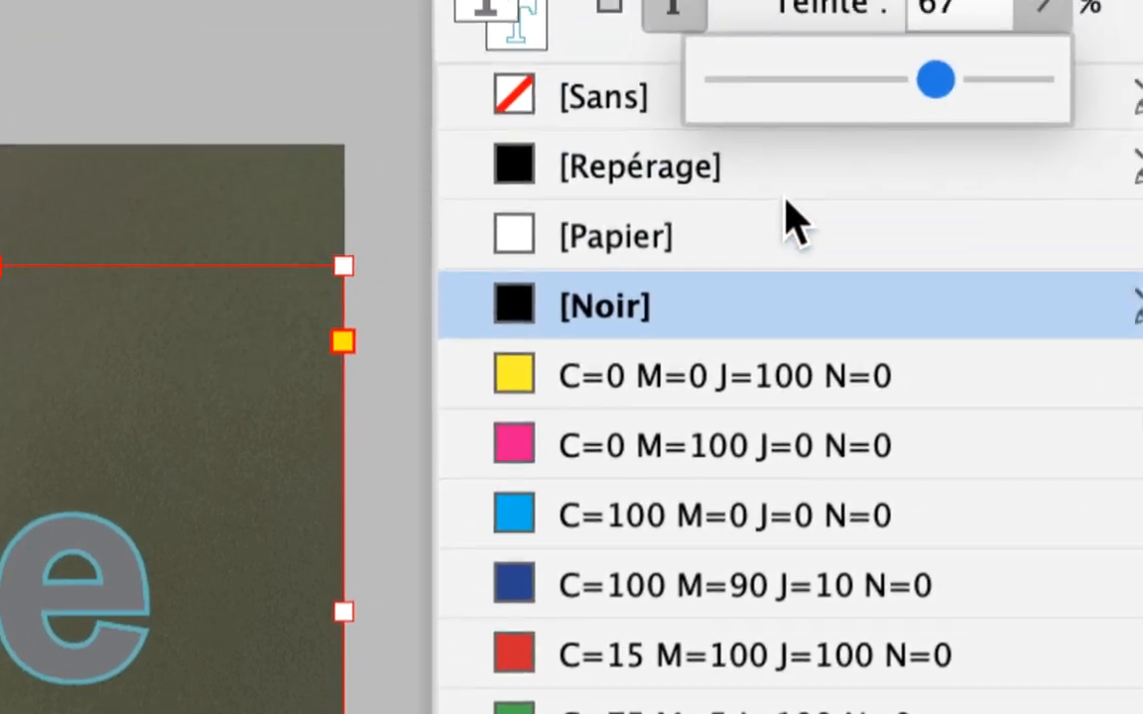
pyautogui.moveTo(921, 83); pyautogui.dragTo(888, 78)
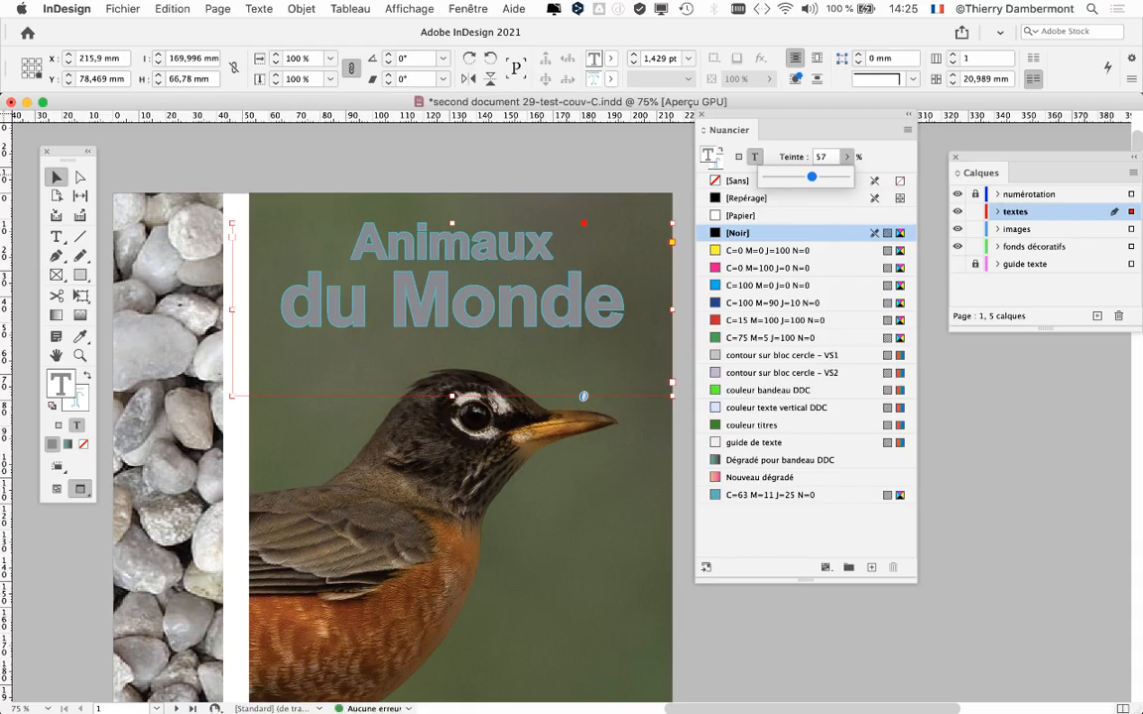
pyautogui.moveTo(811, 176); pyautogui.dragTo(849, 177)
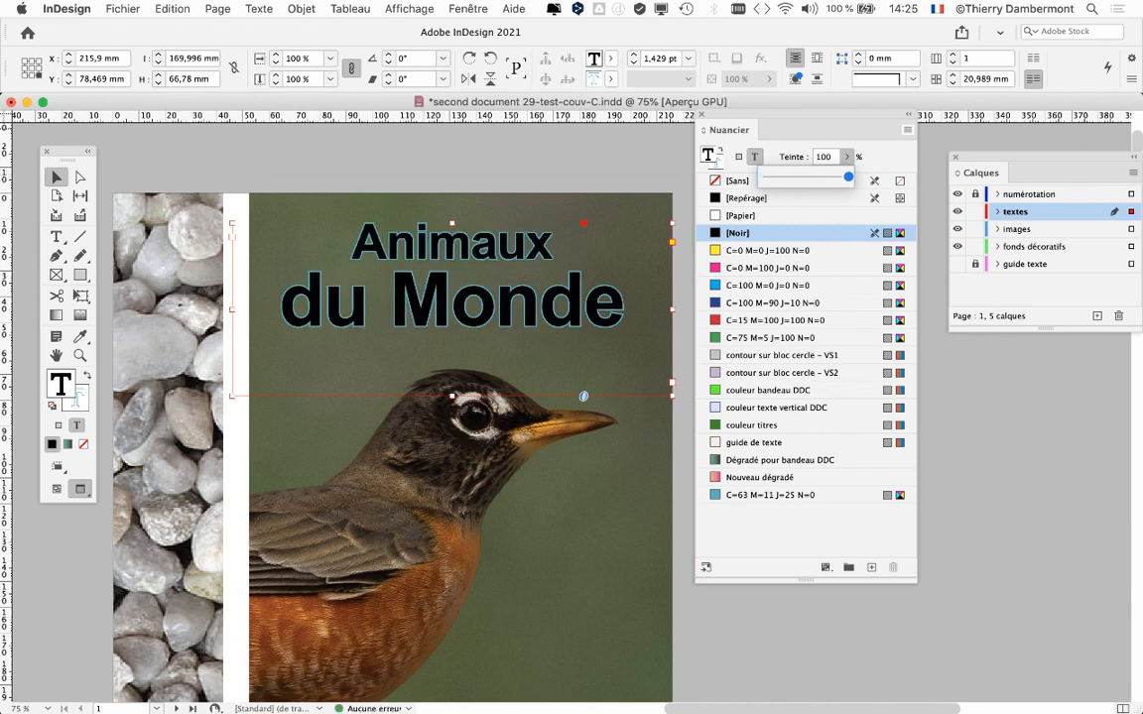
# Create a new CMYK swatch C=61 M=57 J=0 N=15 and apply it to the title text fill.
pyautogui.click(907, 130)
pyautogui.click(870, 139)
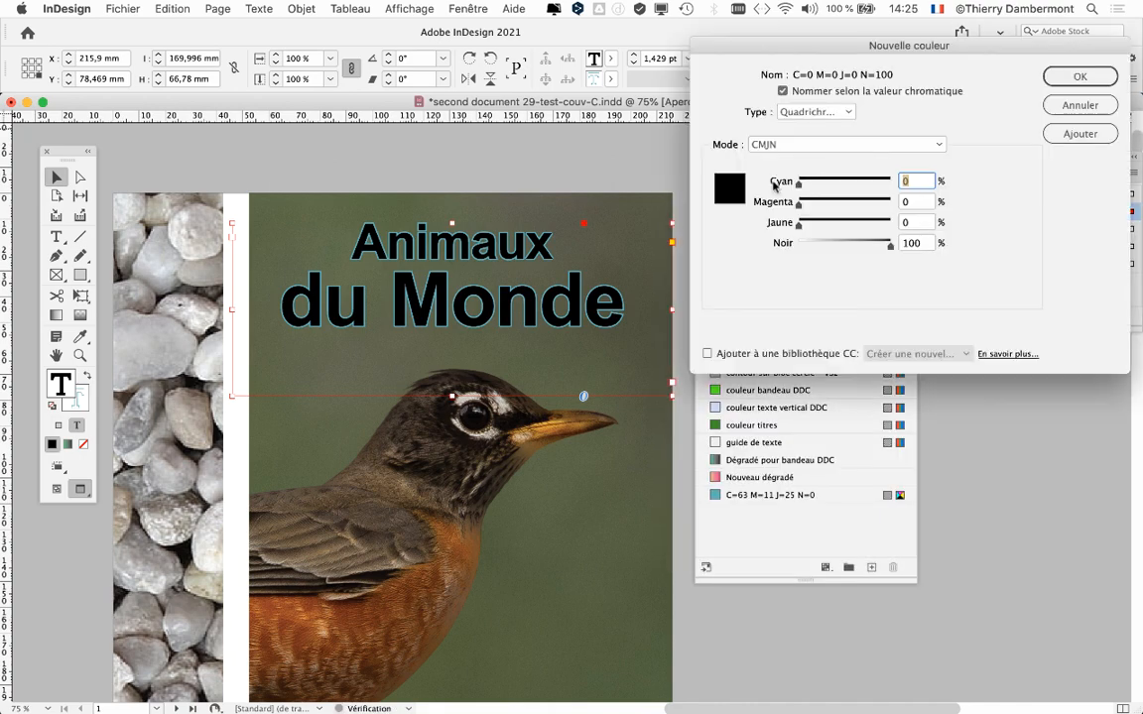
pyautogui.click(855, 181)
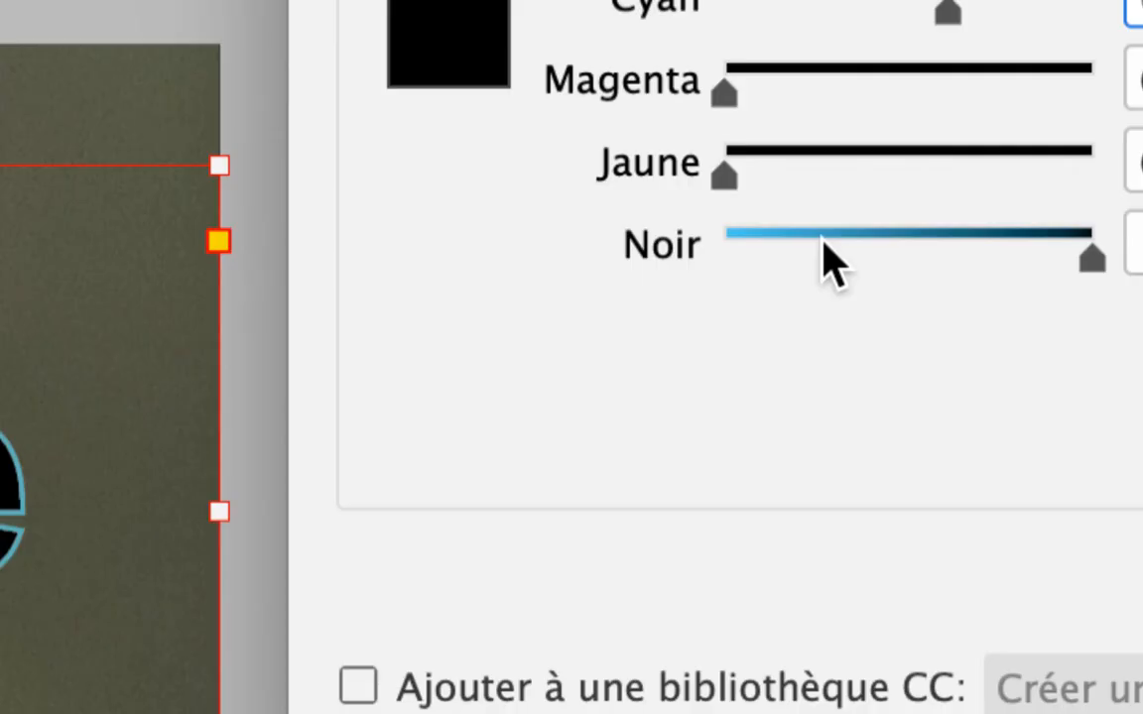
pyautogui.moveTo(831, 260); pyautogui.dragTo(786, 255)
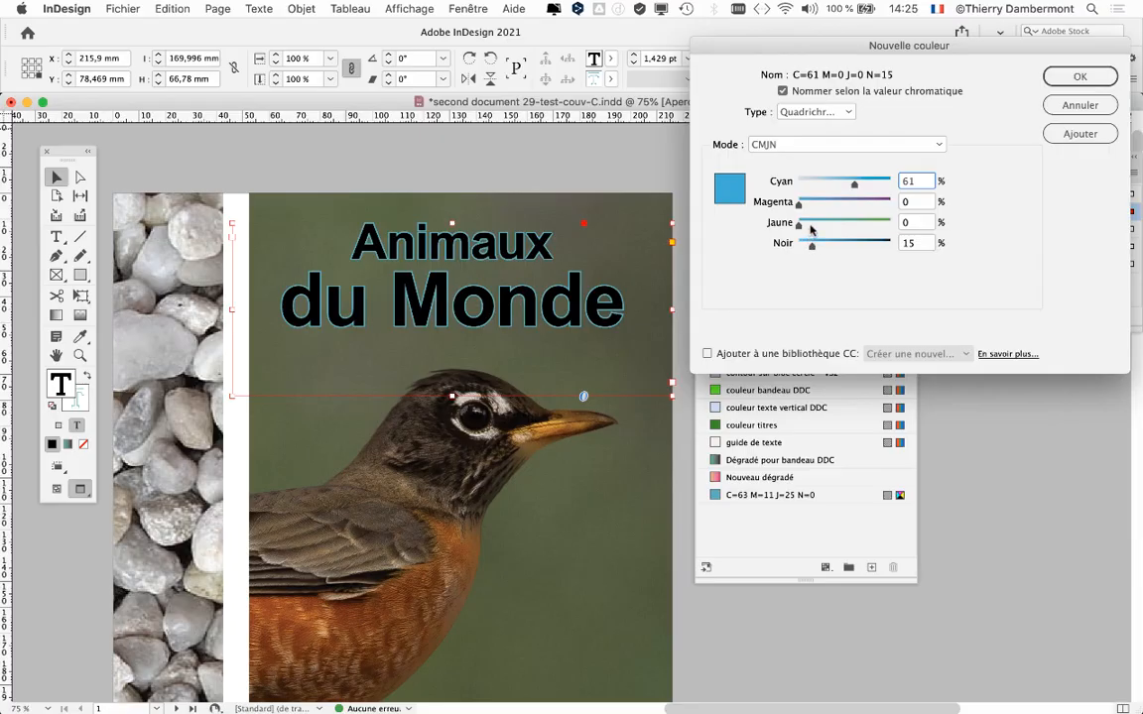
pyautogui.click(850, 201)
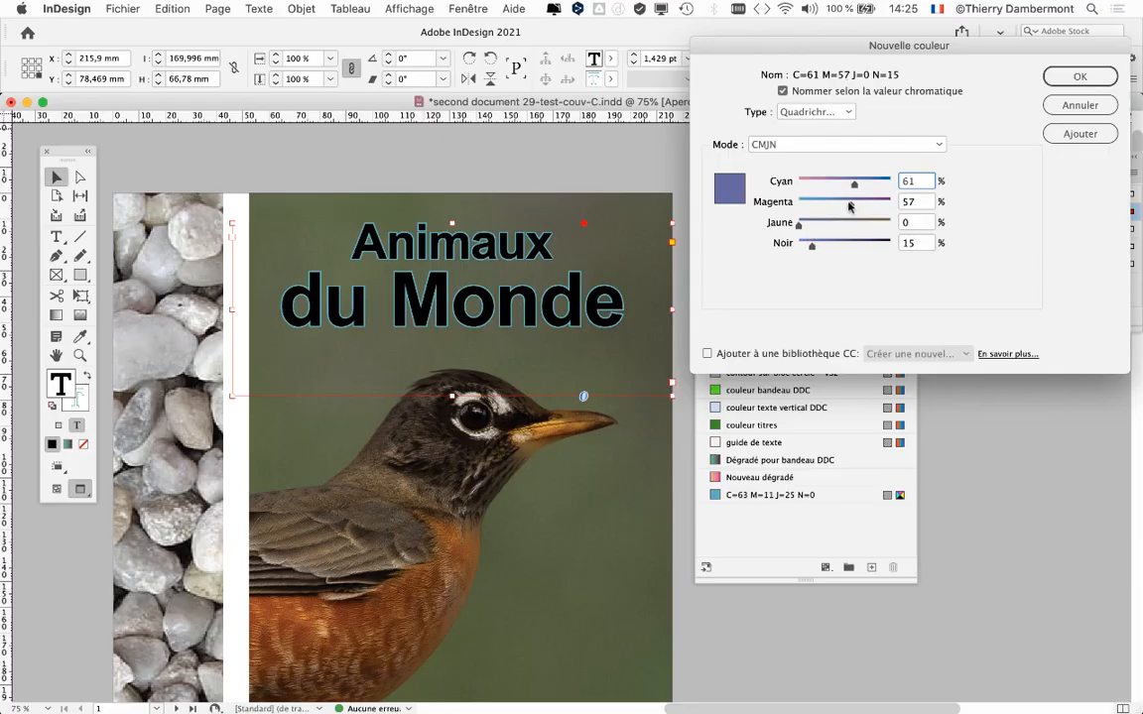
pyautogui.click(1085, 73)
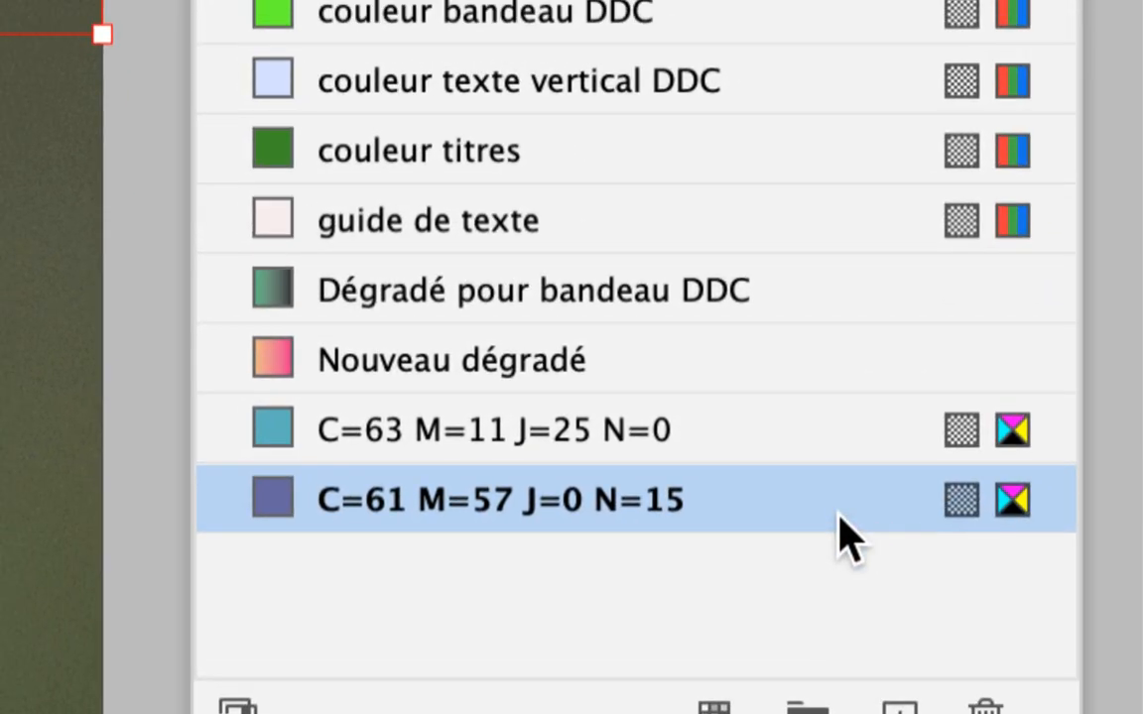
# Change the title's new fill swatch to C=18 M=32 J=89 N=39 and check it on the whole cover.
pyautogui.doubleClick(840, 516)
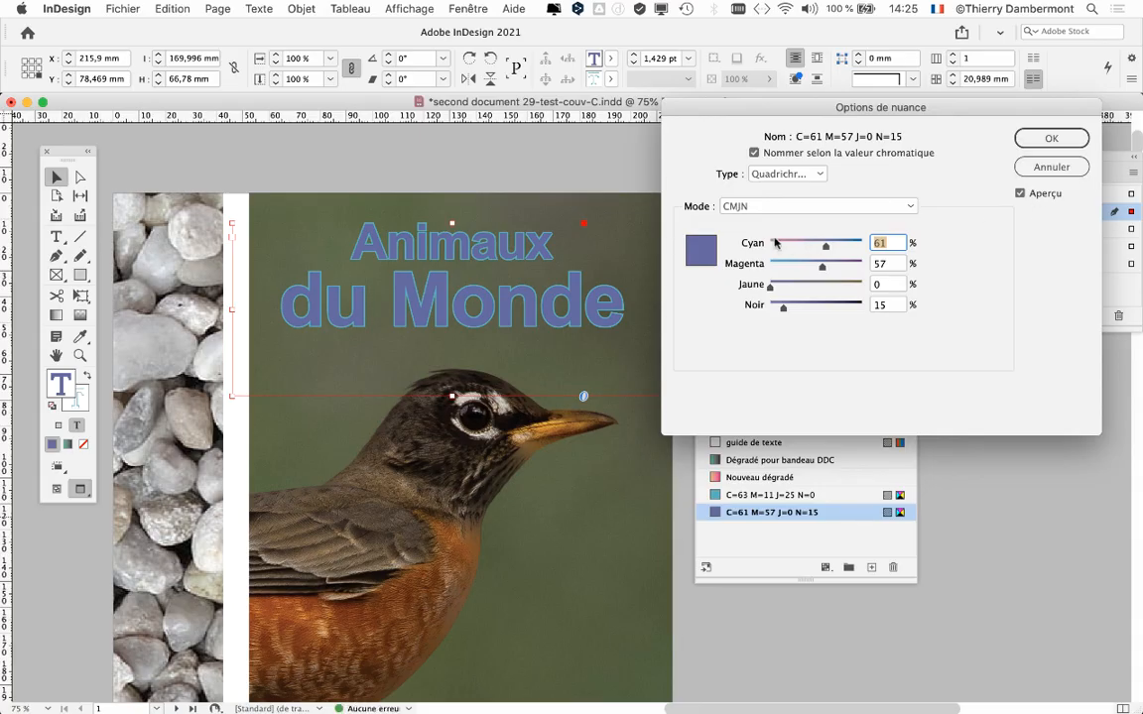
pyautogui.click(787, 244)
pyautogui.click(780, 264)
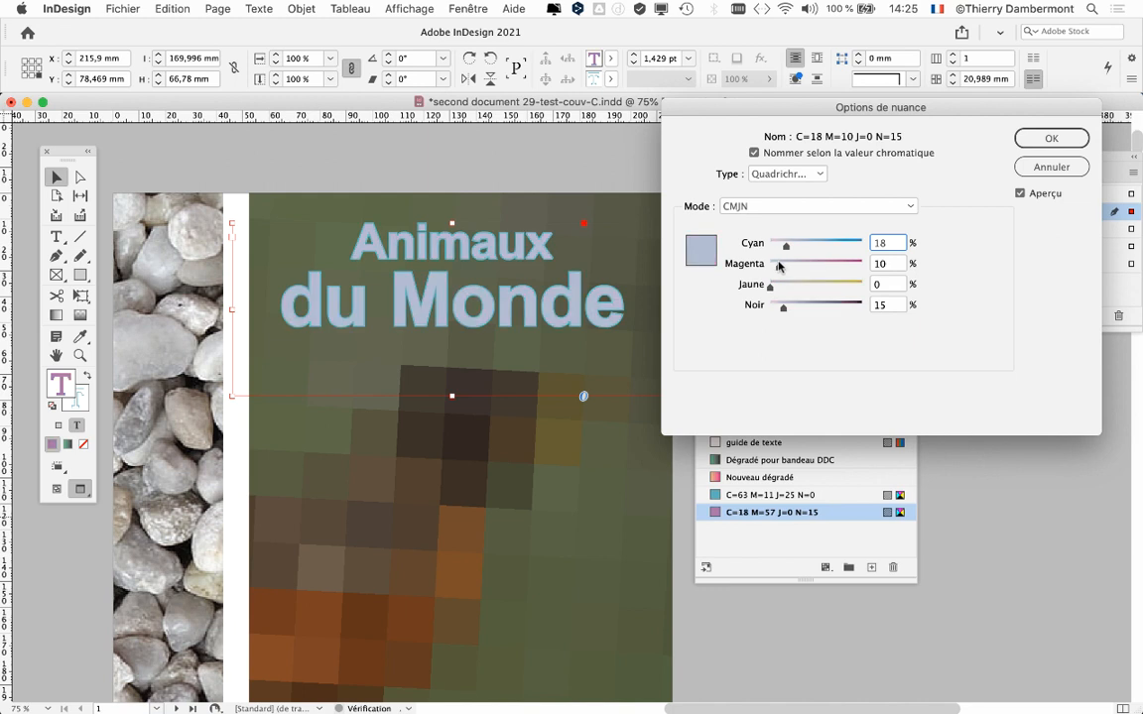
pyautogui.click(800, 265)
pyautogui.click(837, 284)
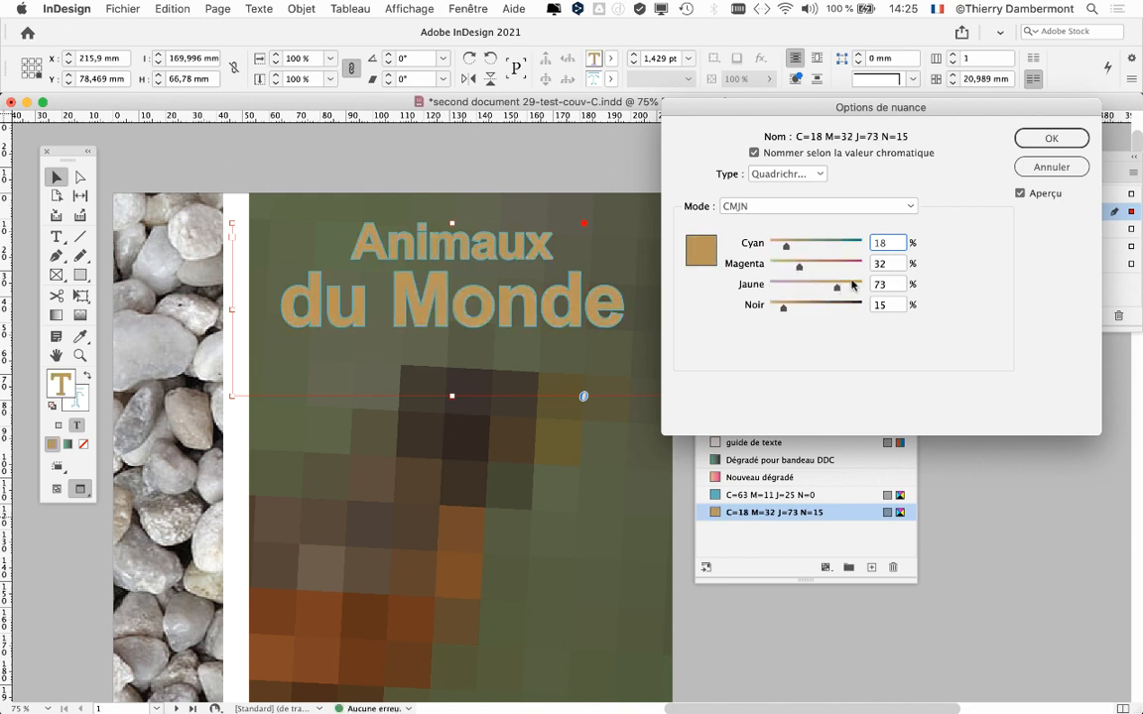
pyautogui.click(851, 285)
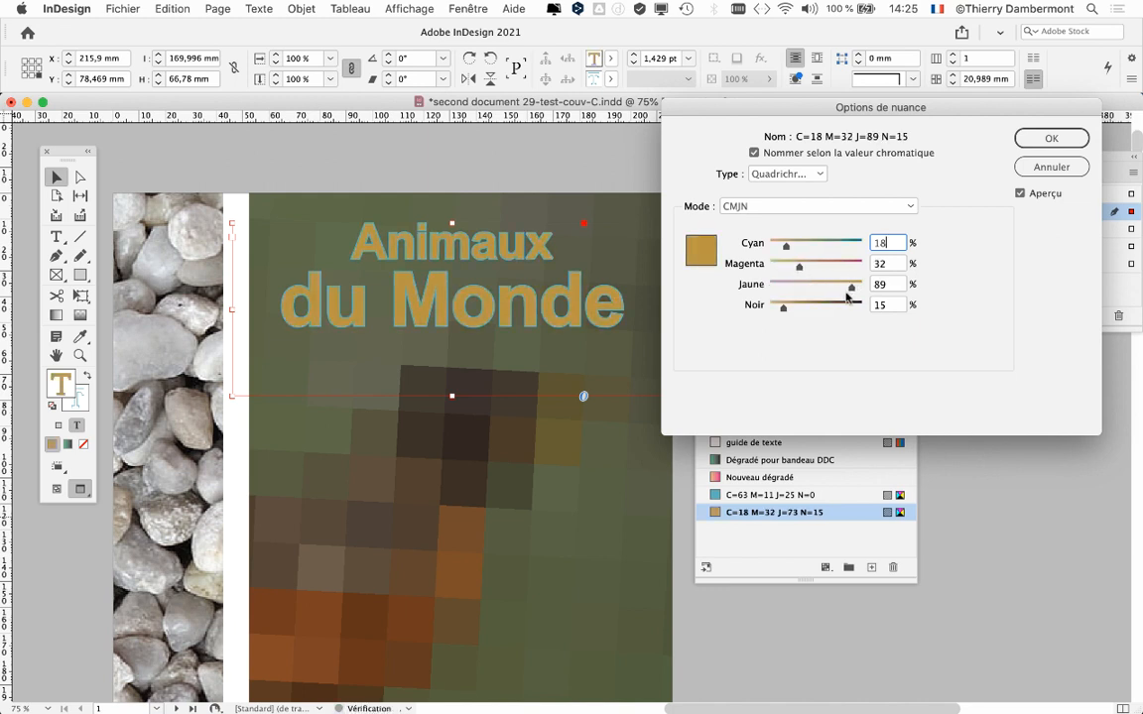
pyautogui.click(806, 306)
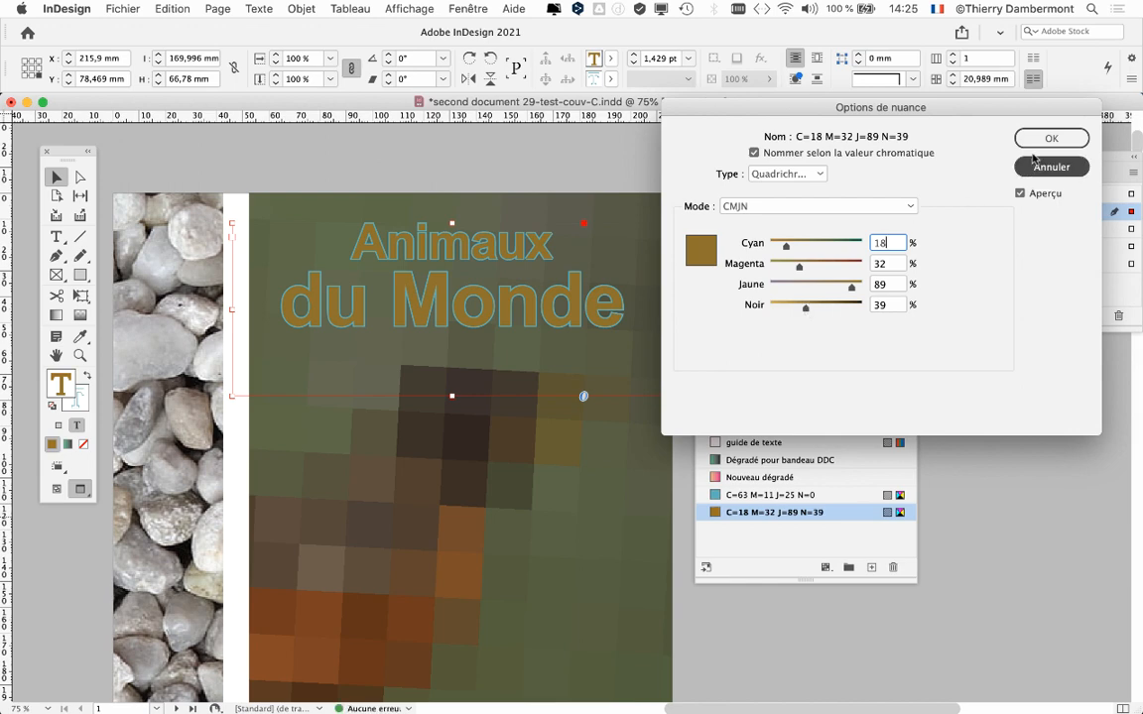
pyautogui.click(1035, 145)
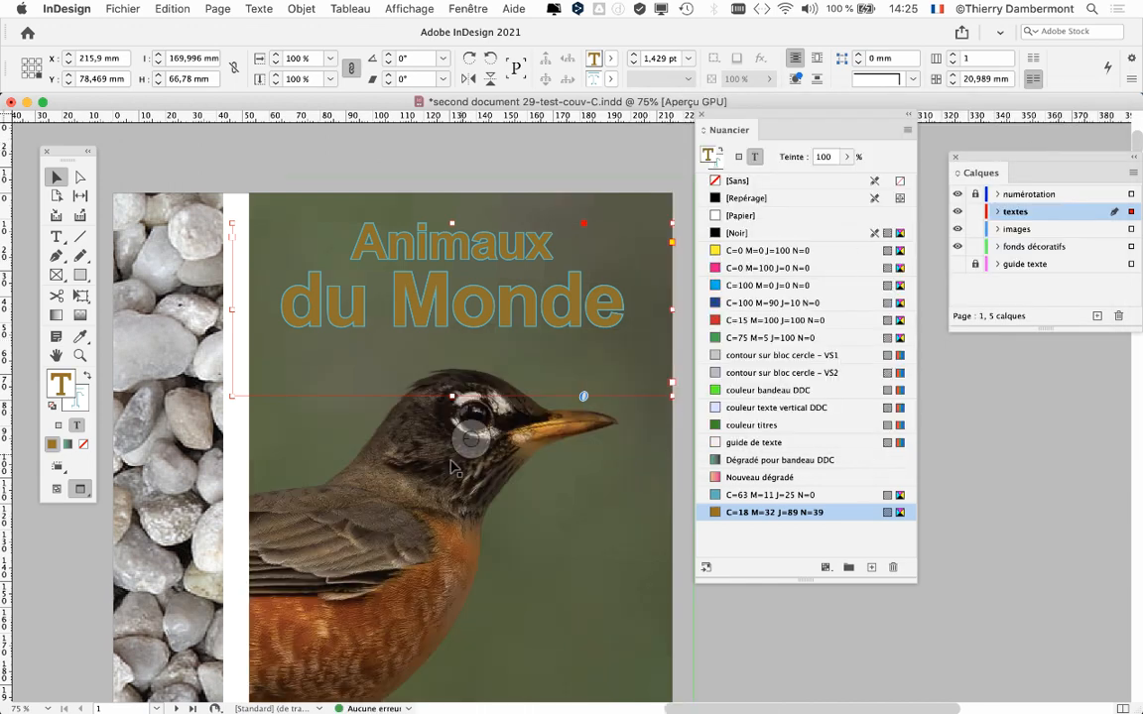
pyautogui.moveTo(405, 470); pyautogui.dragTo(395, 377)
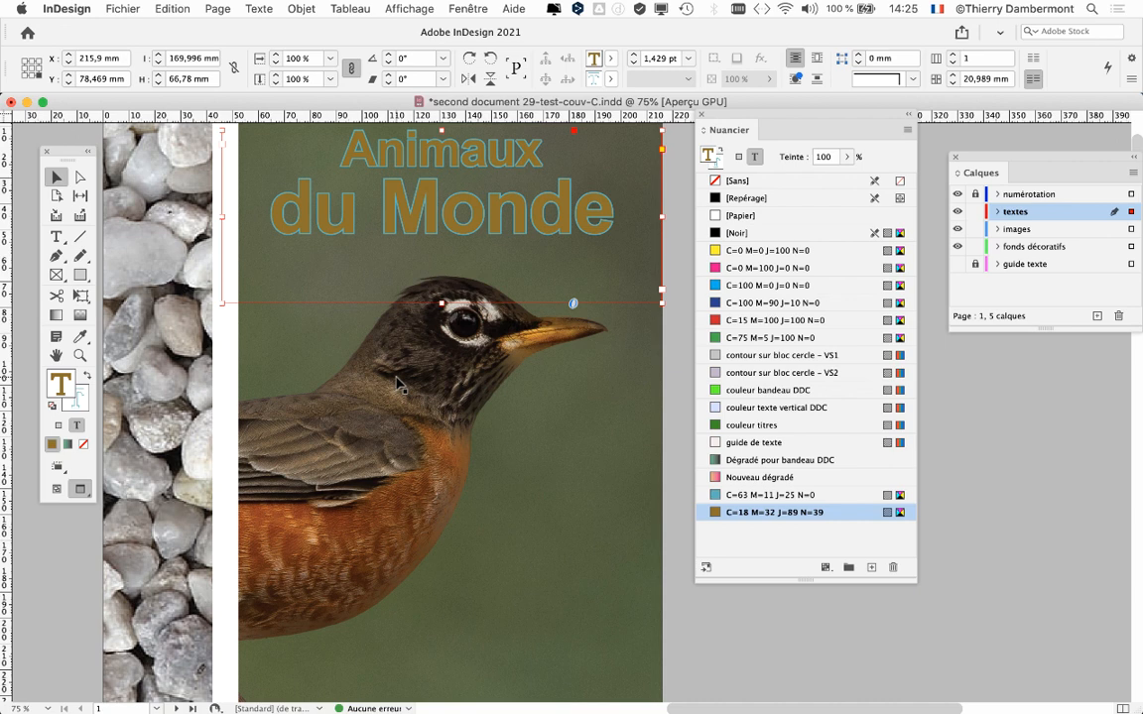
pyautogui.press('super+minus')
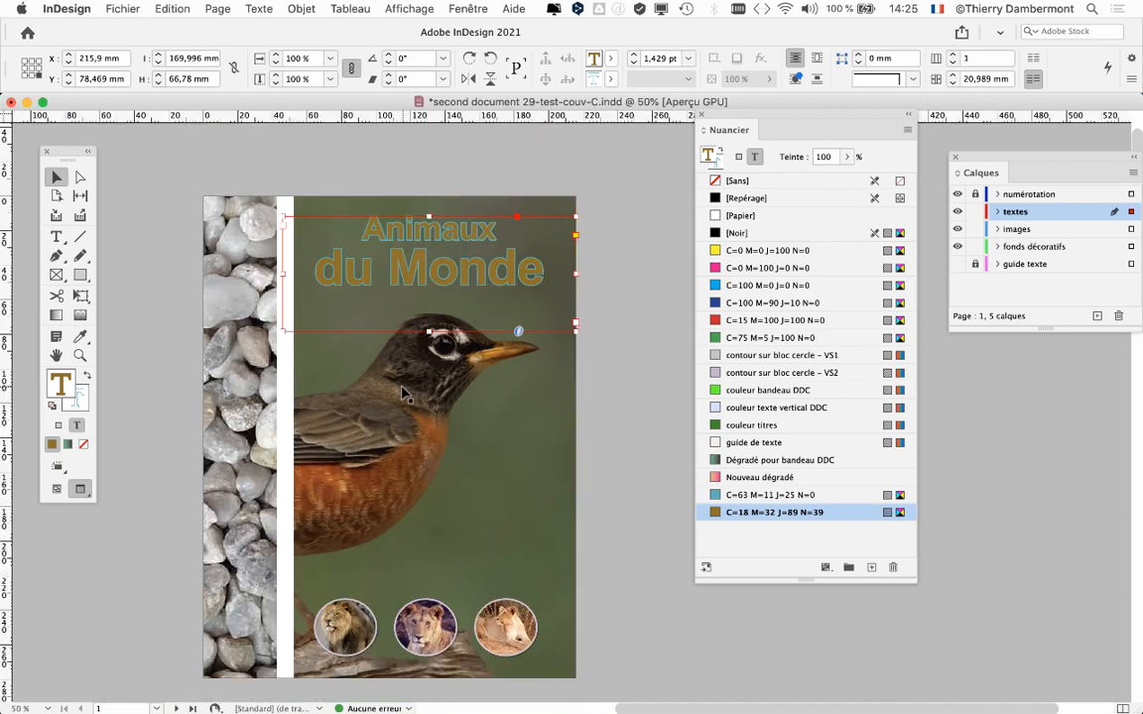